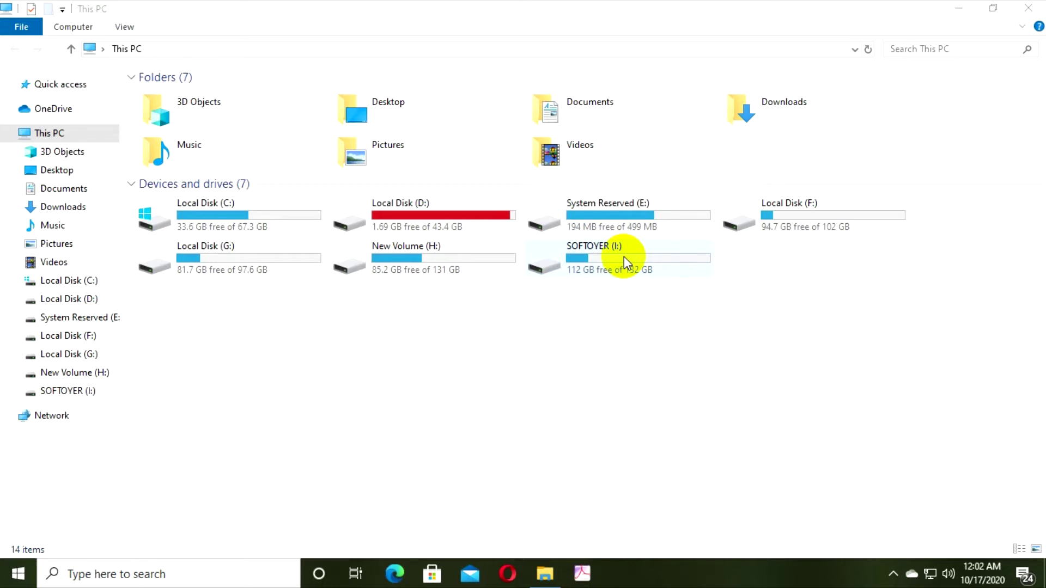
left_click(206, 434)
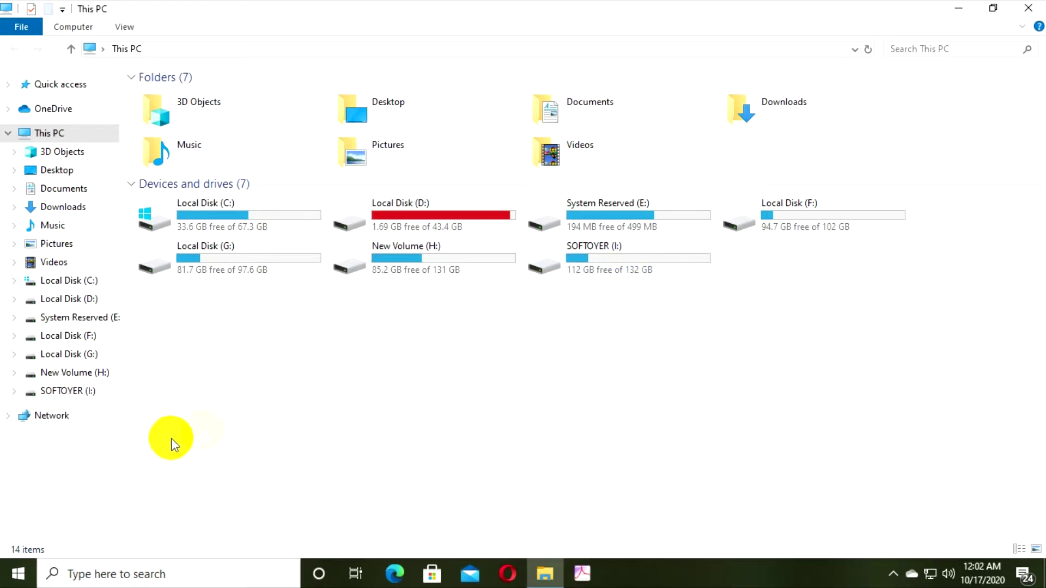
left_click(19, 580)
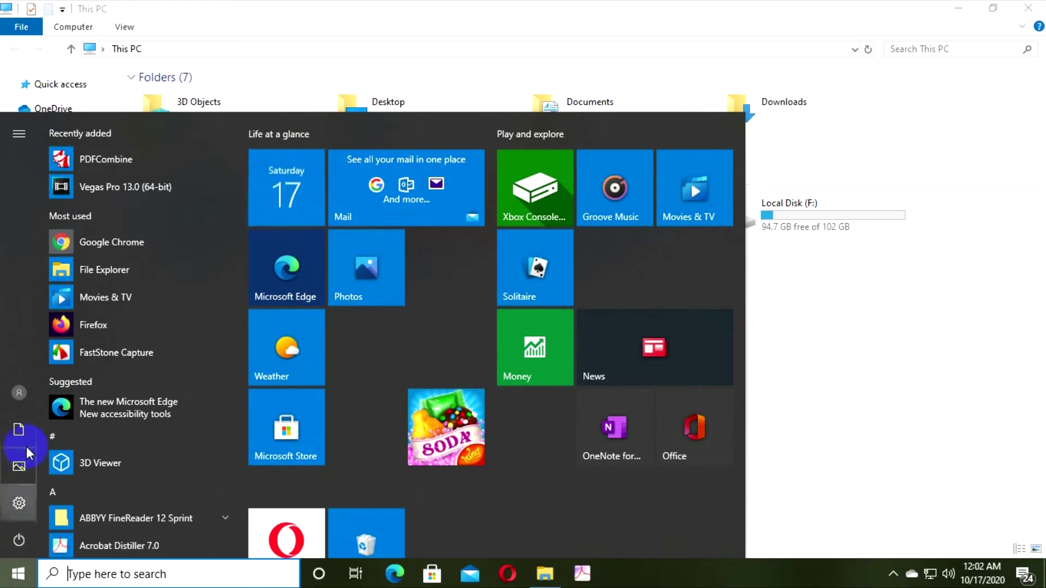
left_click(853, 360)
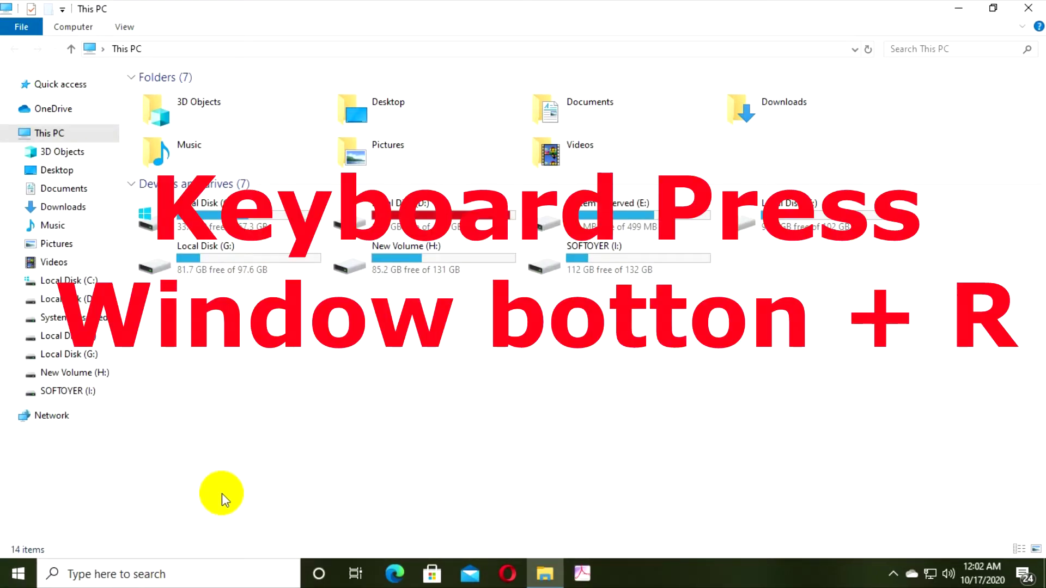
- Launch the Local Group Policy Editor by running gpedit.msc
key("super+r")
left_click_drag(162, 456, 256, 316)
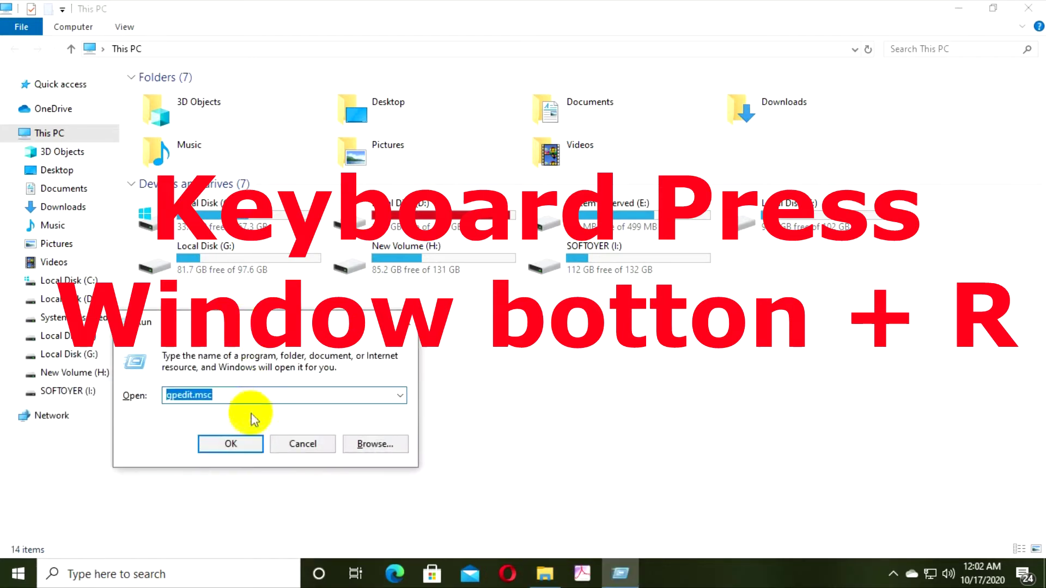
key("BackSpace")
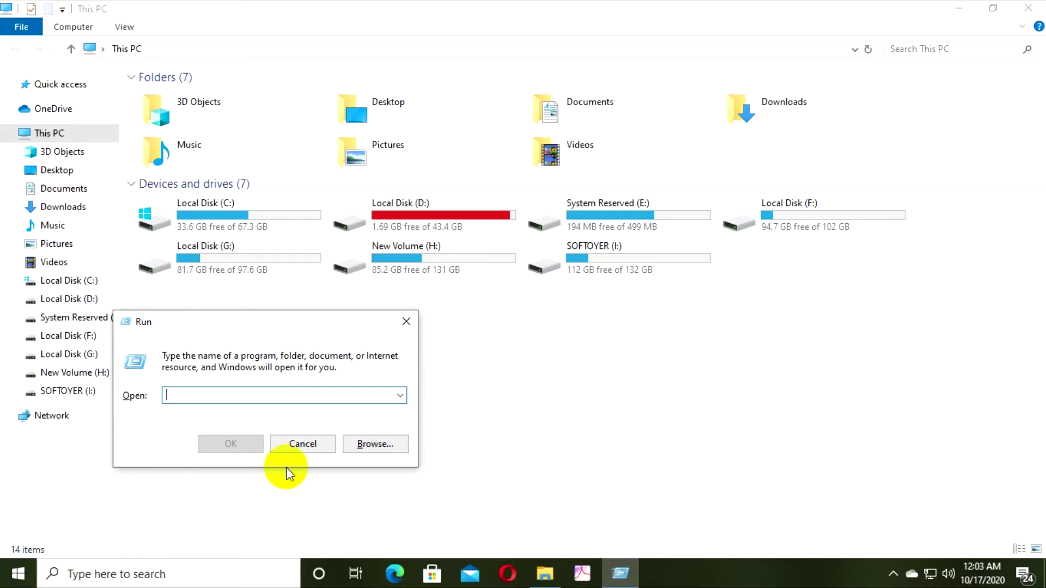
type("gp")
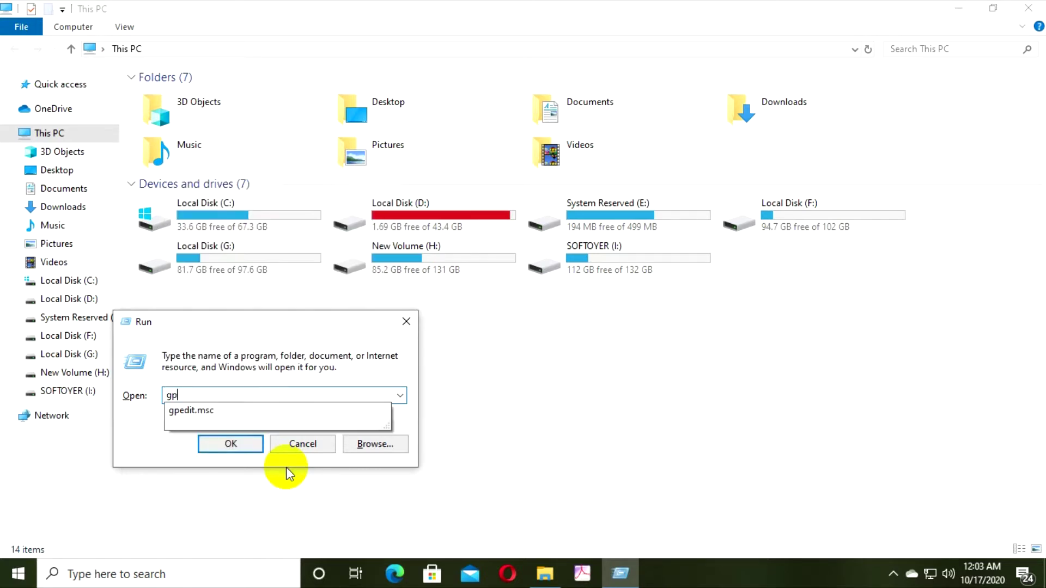
type("edit.msc")
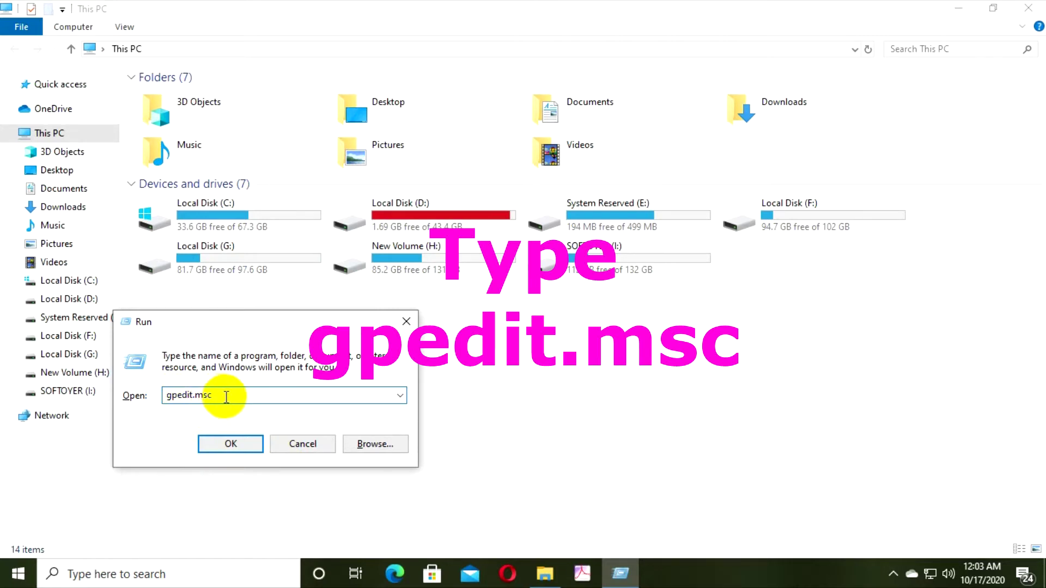
left_click(239, 448)
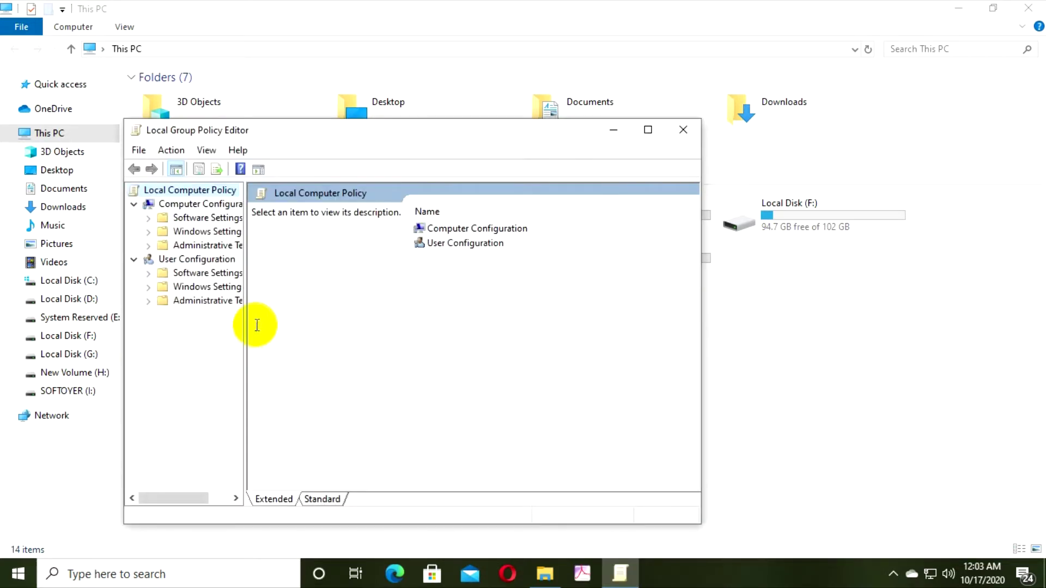
- Display the File Explorer policies under User Configuration, Administrative Templates, Windows Components, with the editor's tree pane widened
left_click_drag(244, 334, 362, 329)
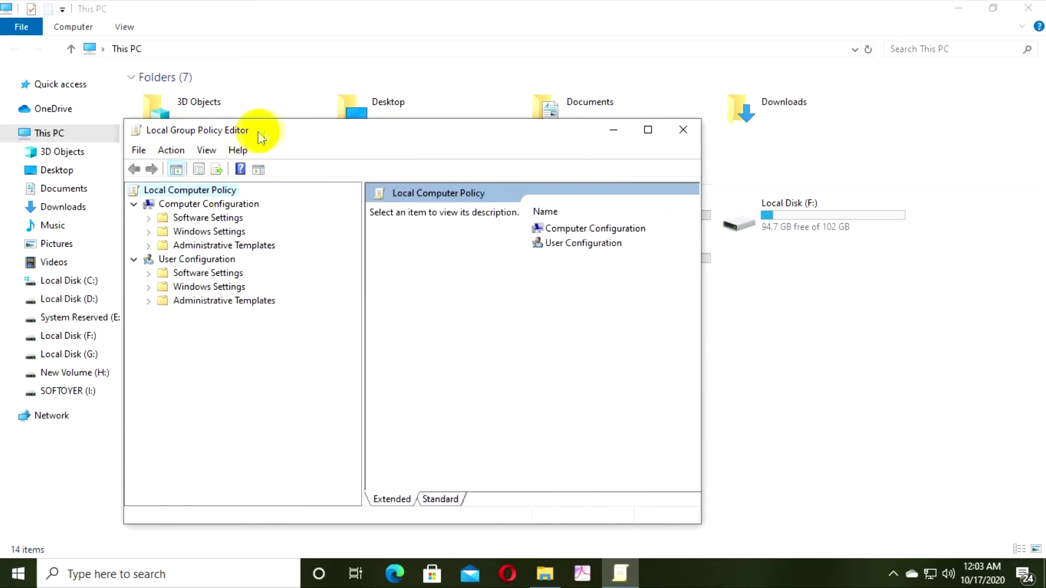
left_click_drag(295, 129, 292, 99)
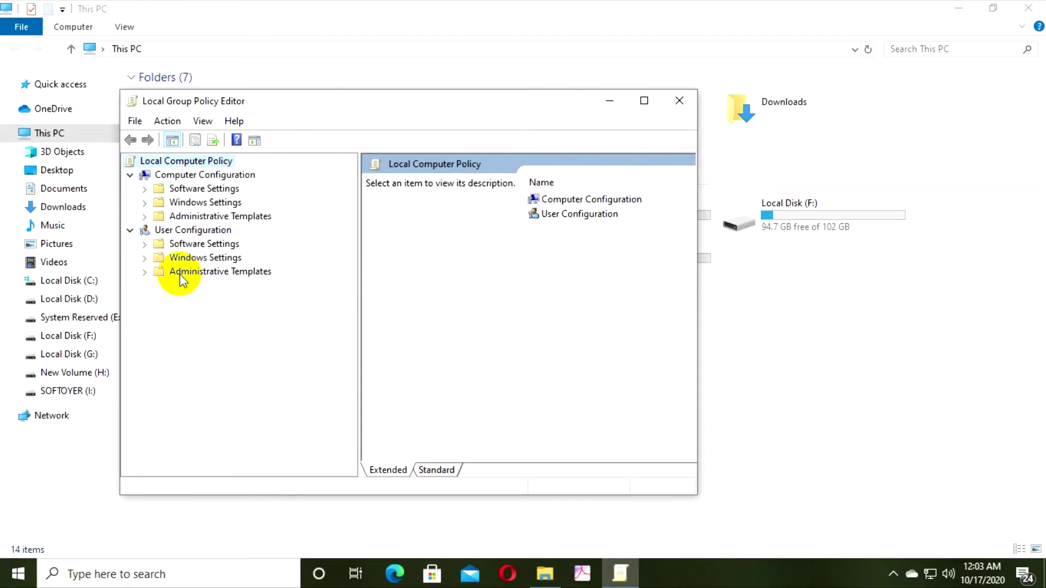
left_click(145, 273)
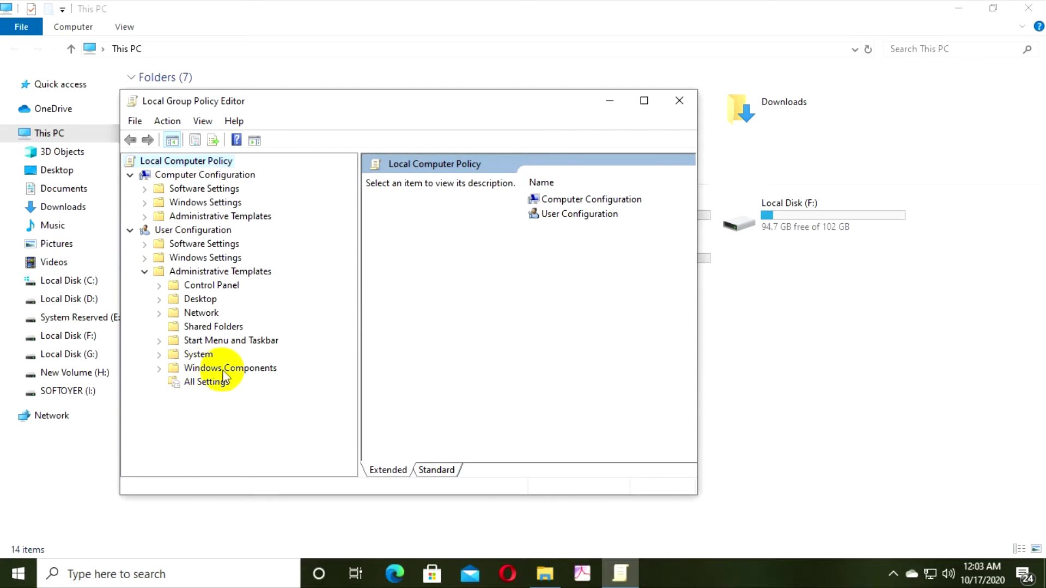
left_click(159, 368)
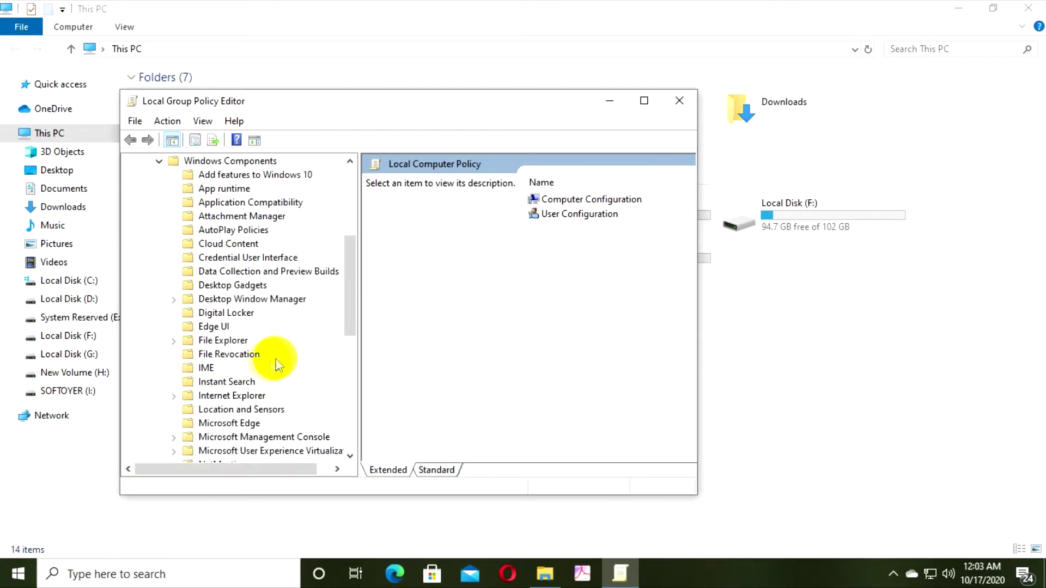
scroll(222, 413, "down", 7)
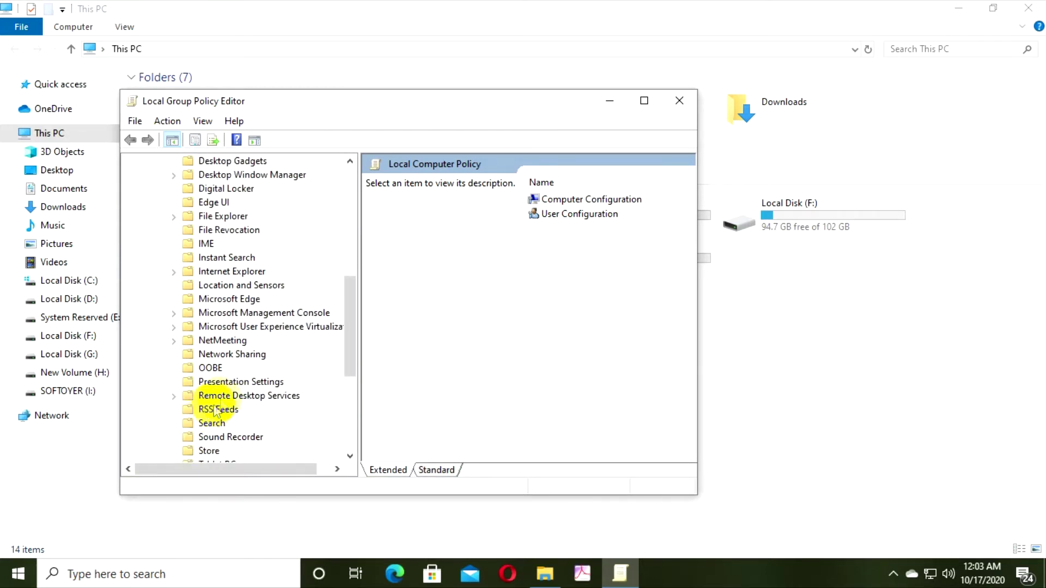
scroll(239, 392, "up", 6)
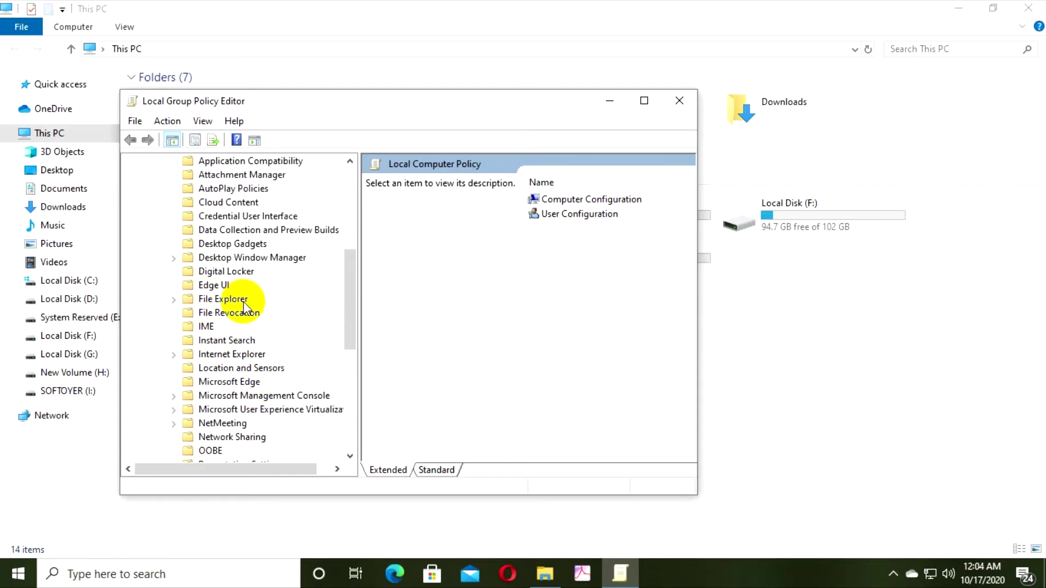
double_click(209, 303)
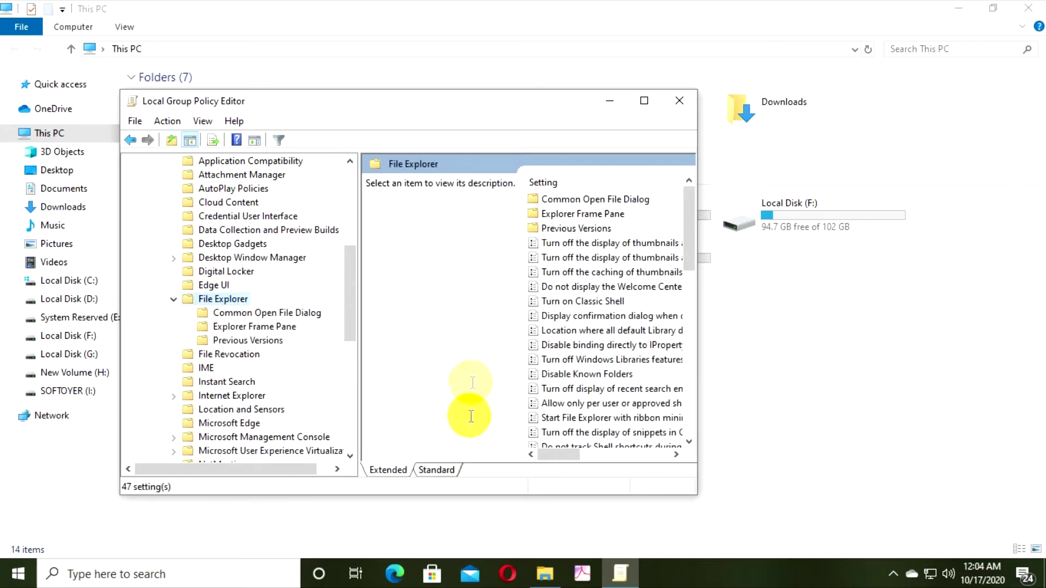
- Widen the editor window and open the policy "Hide these specified drives in My Computer" for editing
left_click_drag(556, 452, 498, 443)
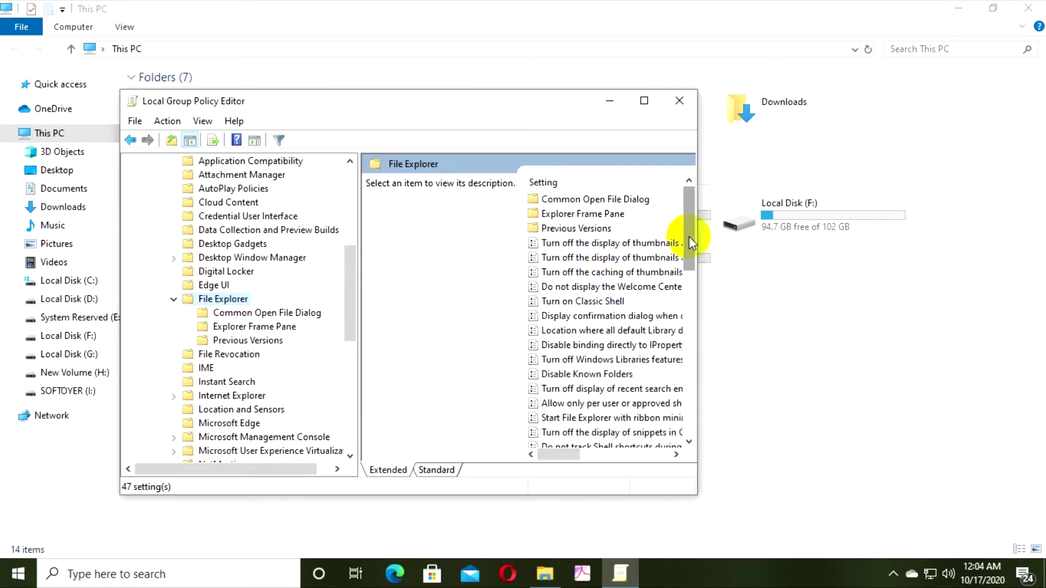
left_click_drag(689, 238, 691, 285)
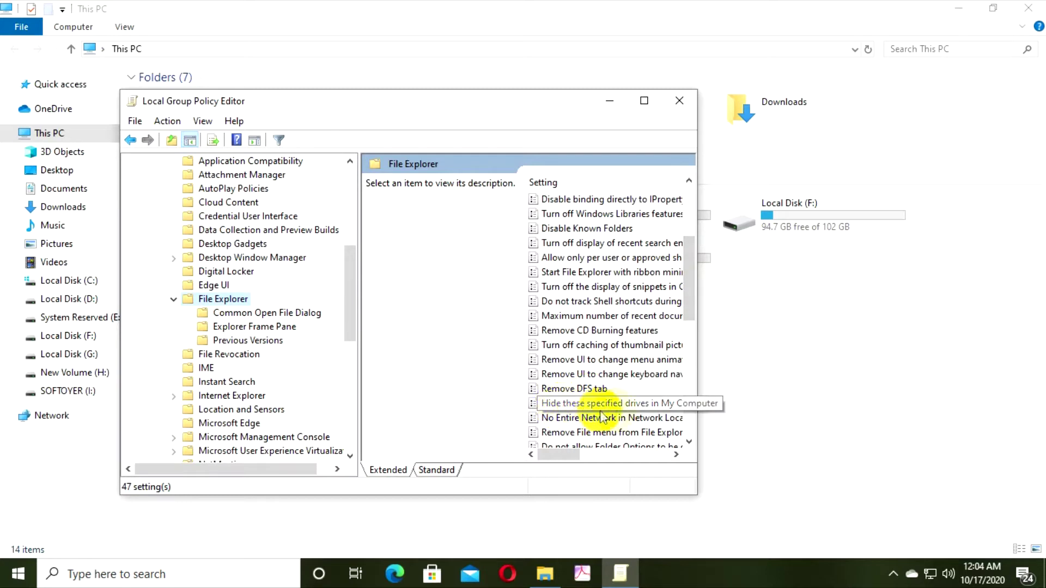
left_click_drag(697, 381, 854, 381)
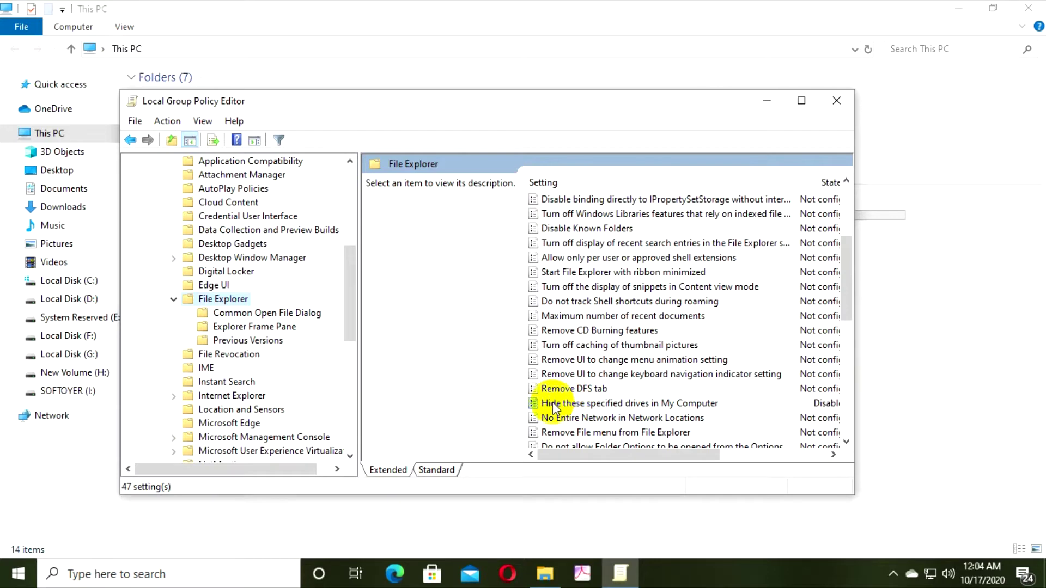
left_click(587, 408)
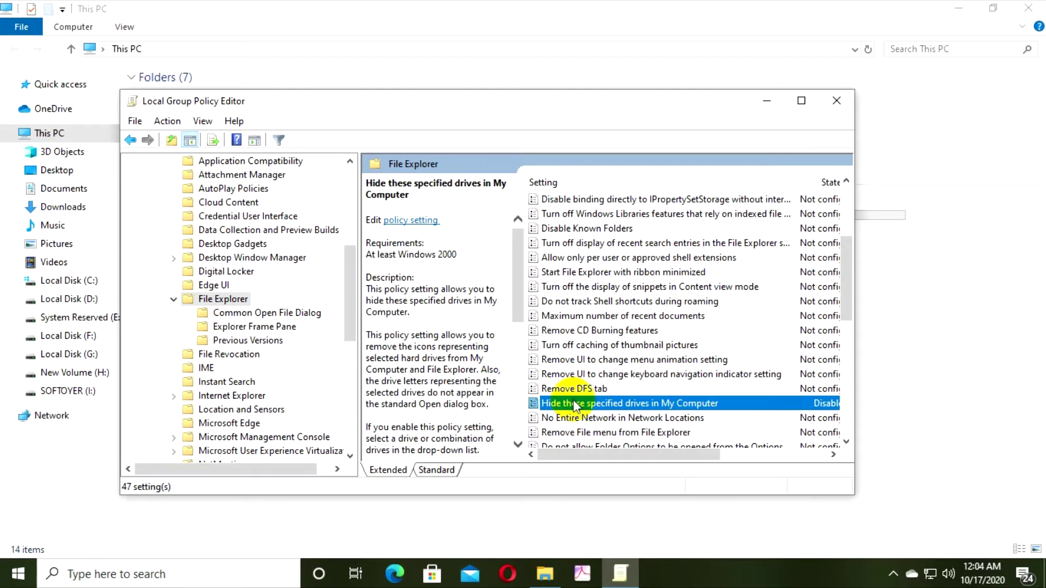
double_click(574, 406)
left_click_drag(185, 76, 324, 74)
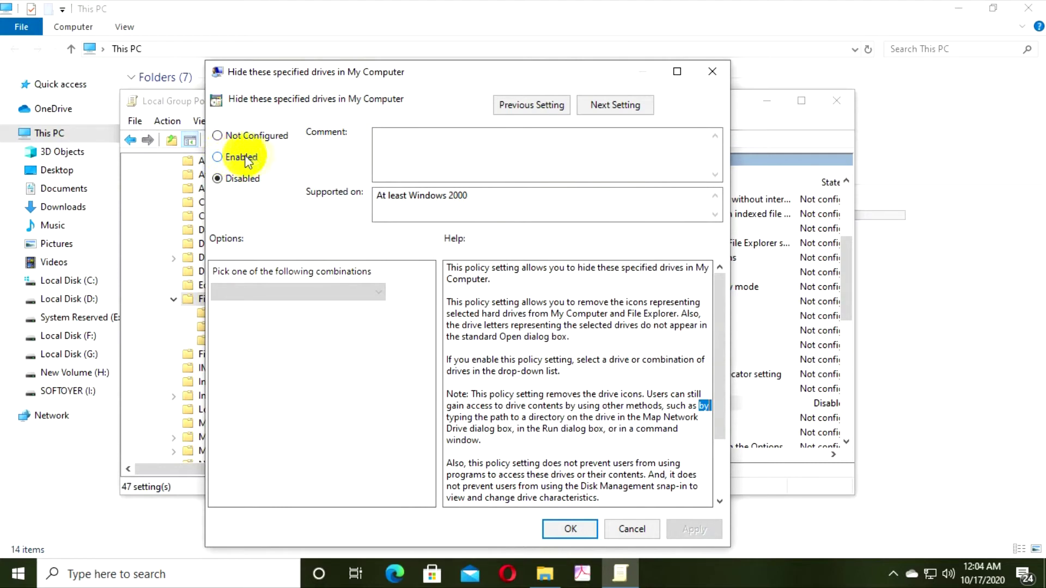
- Enable the drive-hiding policy with the combination "Restrict D drive only", save it and close the Group Policy Editor
left_click(220, 156)
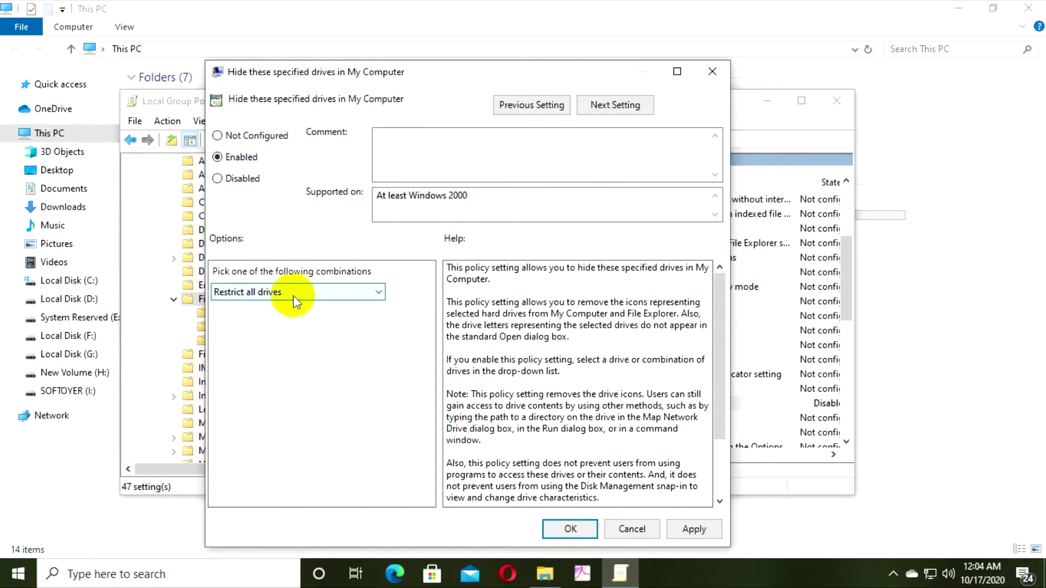
left_click(332, 296)
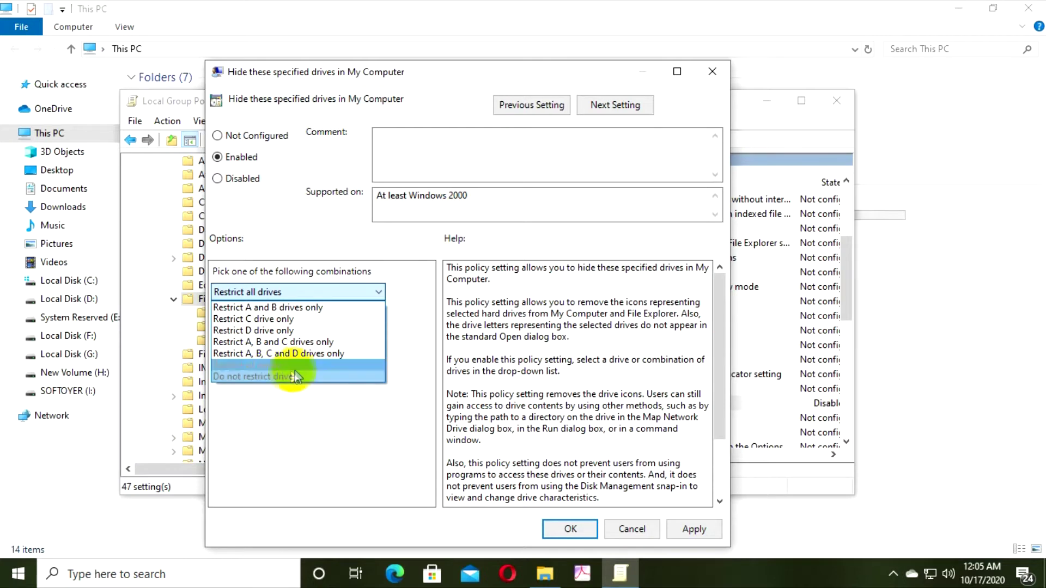
left_click(246, 330)
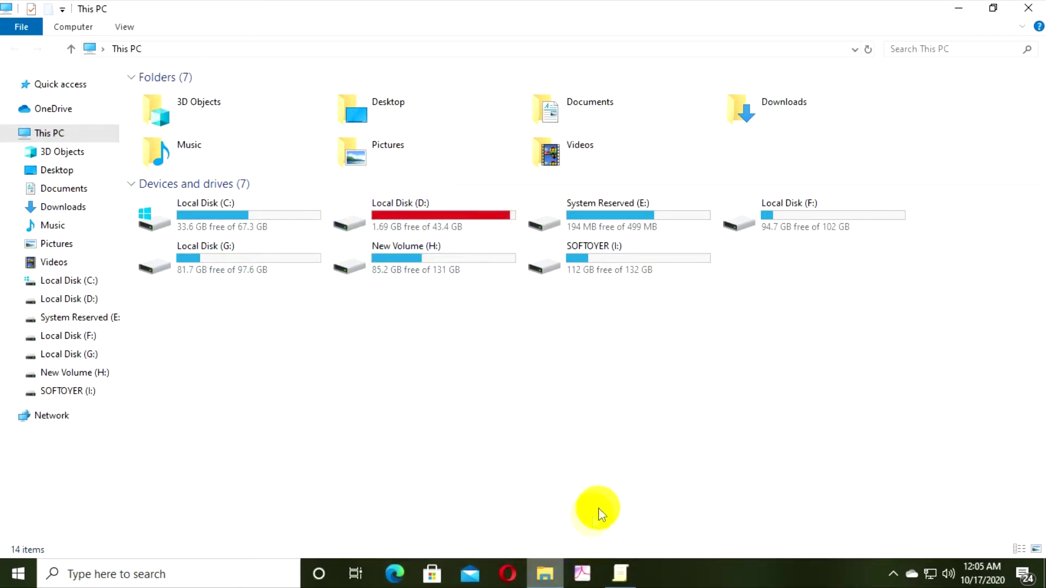
left_click(623, 579)
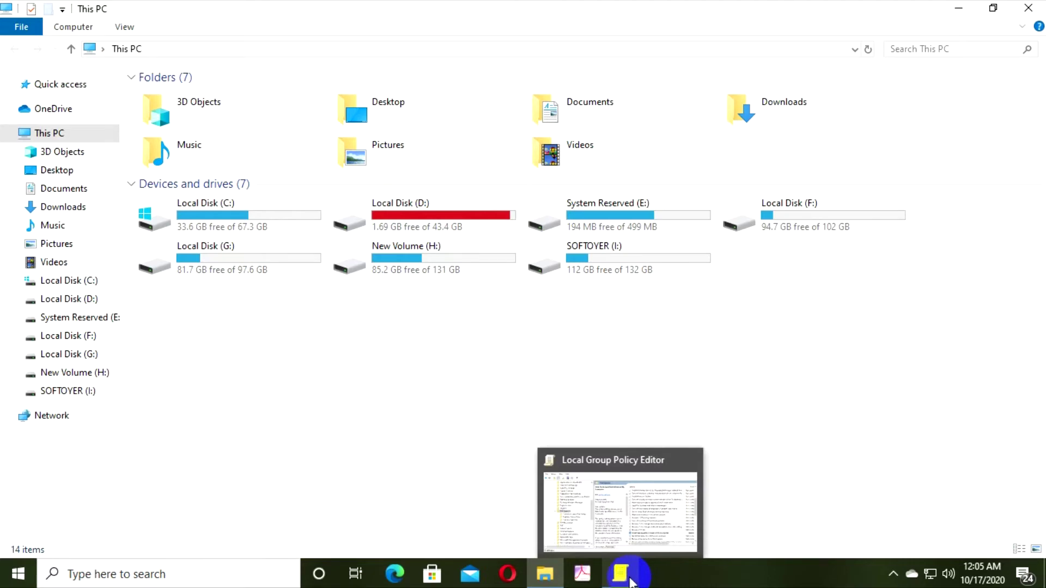
left_click(631, 582)
left_click(310, 292)
left_click(258, 331)
left_click_drag(404, 70, 283, 1)
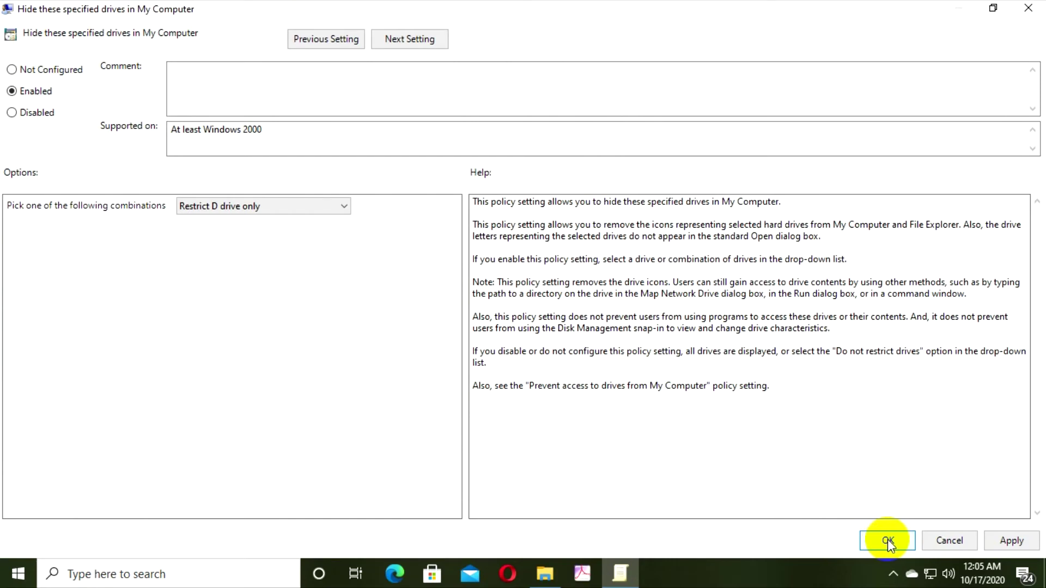
left_click(993, 8)
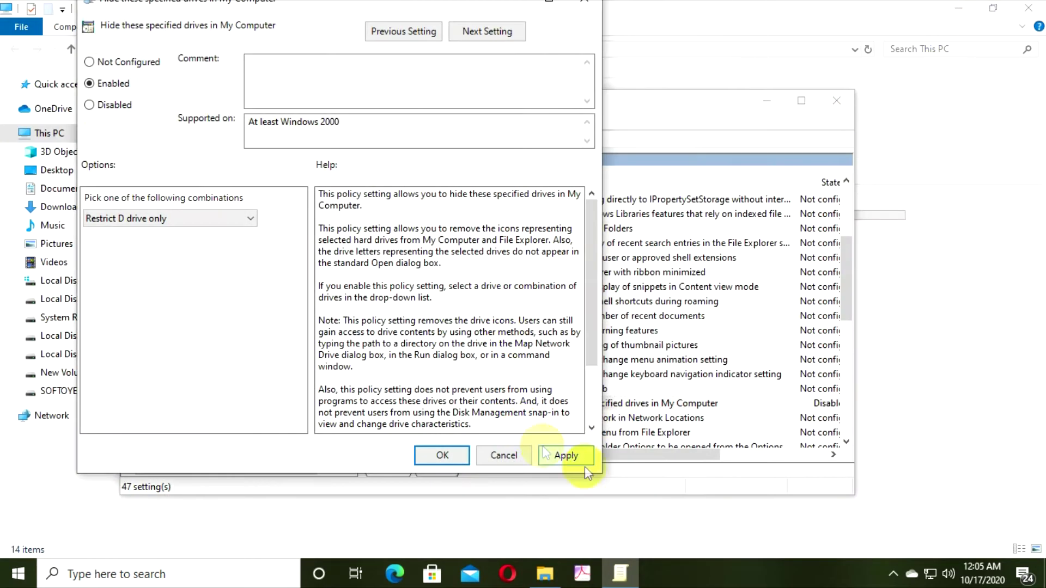
left_click(442, 456)
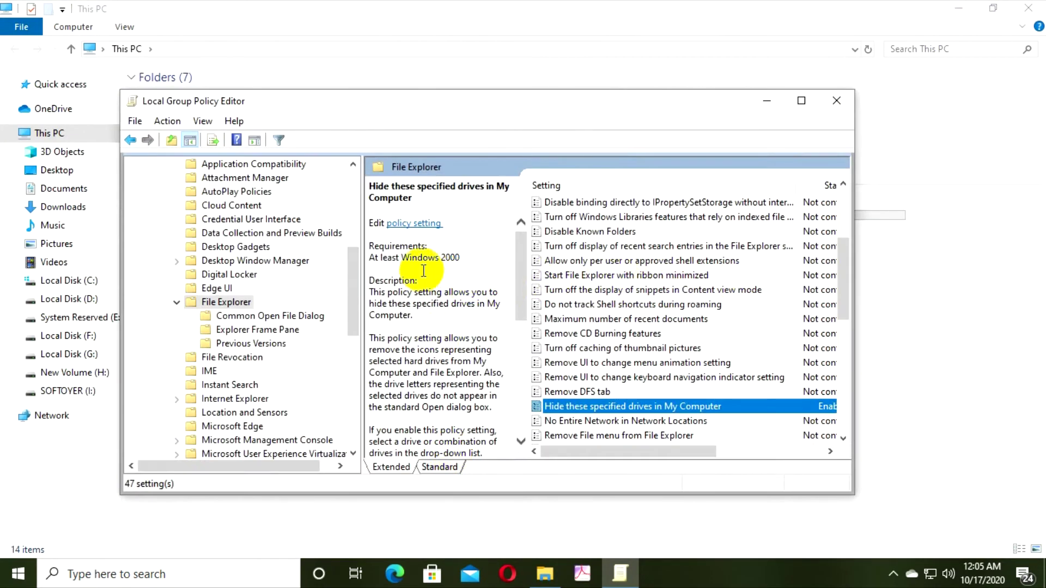
left_click(837, 101)
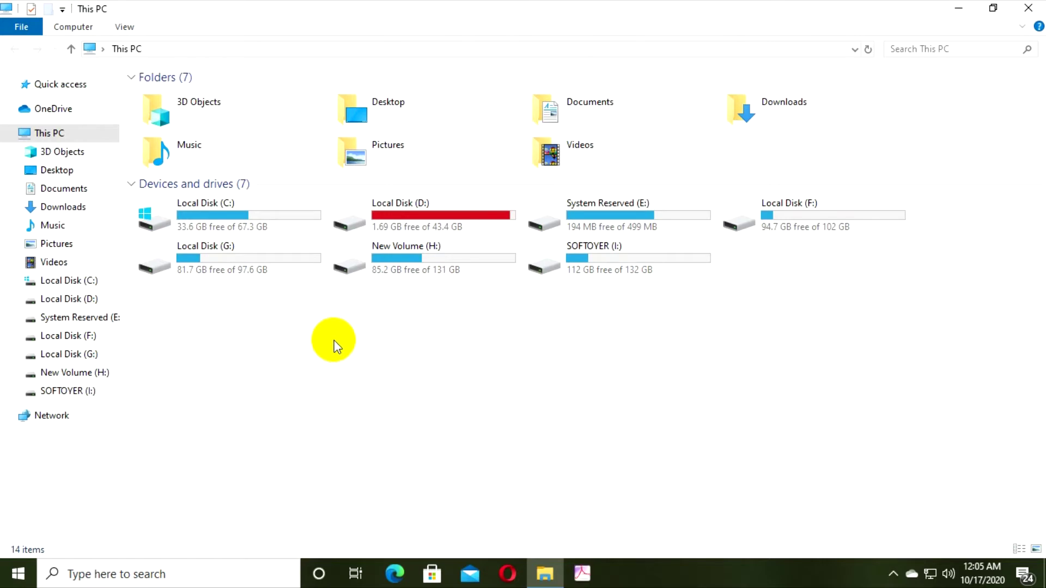
- Refresh This PC and check which drives are listed under Devices and drives
right_click(333, 361)
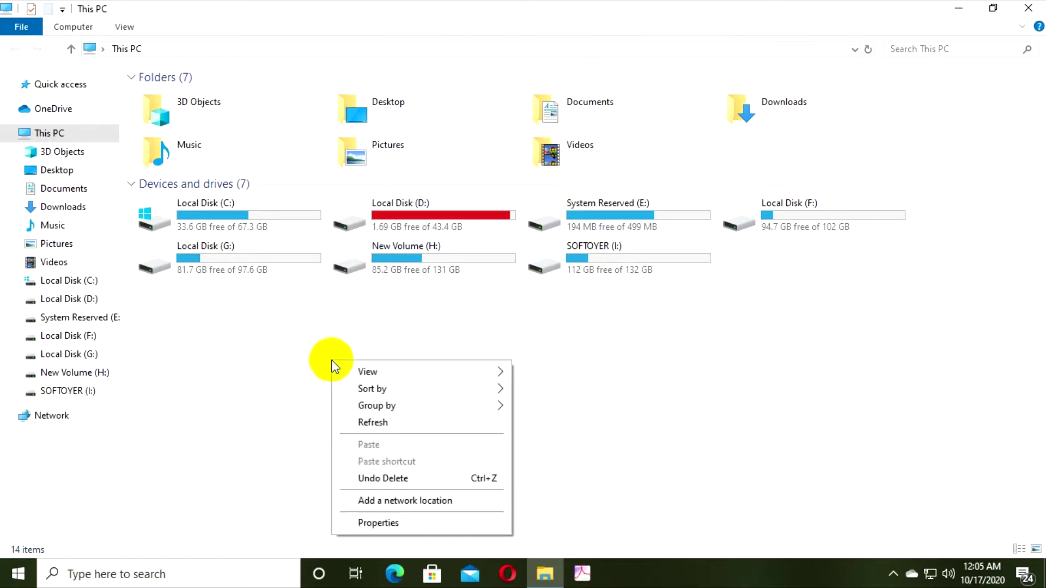
left_click(373, 423)
left_click_drag(173, 316, 968, 161)
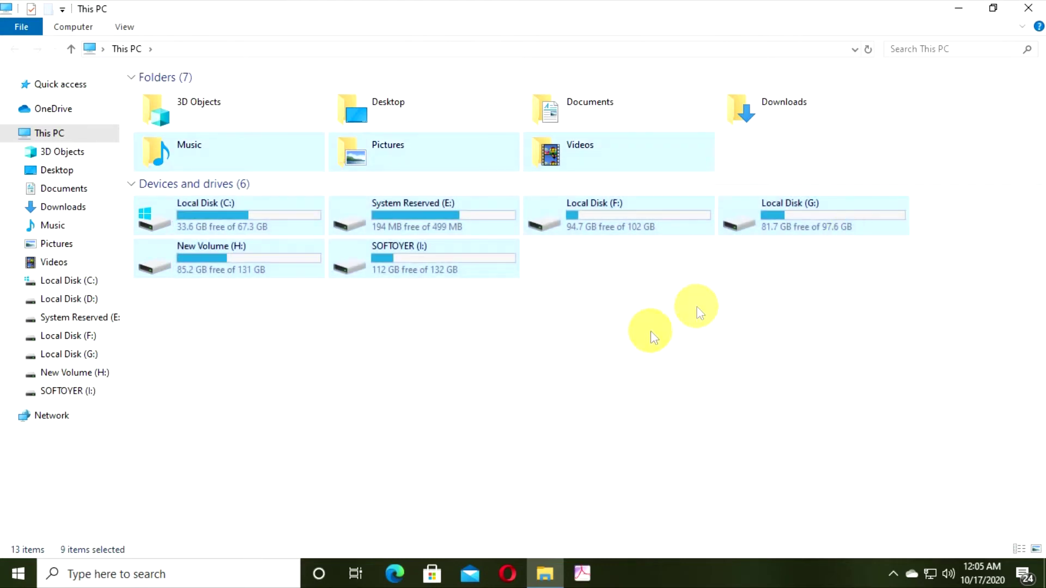
left_click(315, 384)
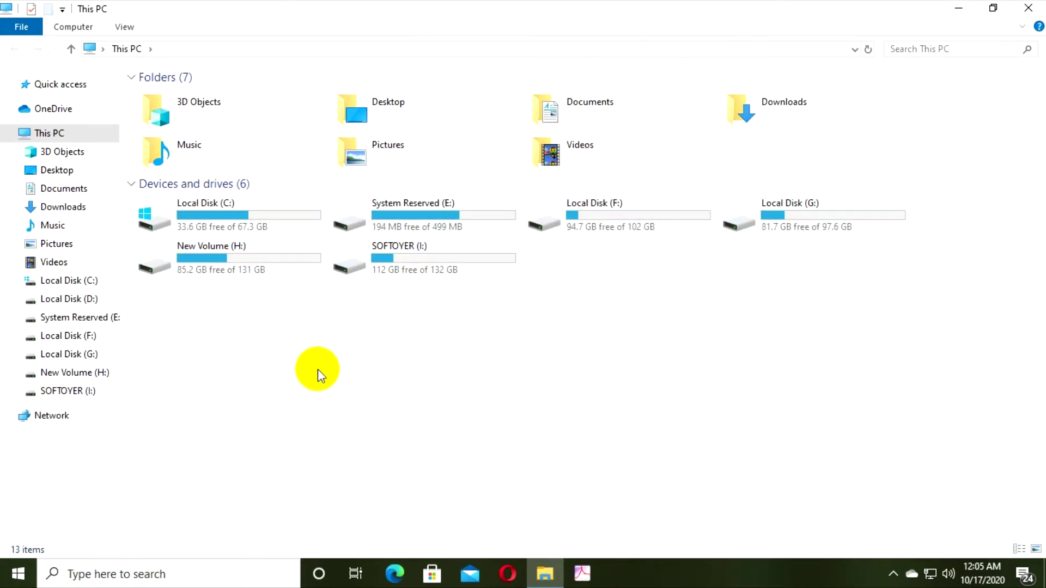
left_click_drag(230, 313, 926, 210)
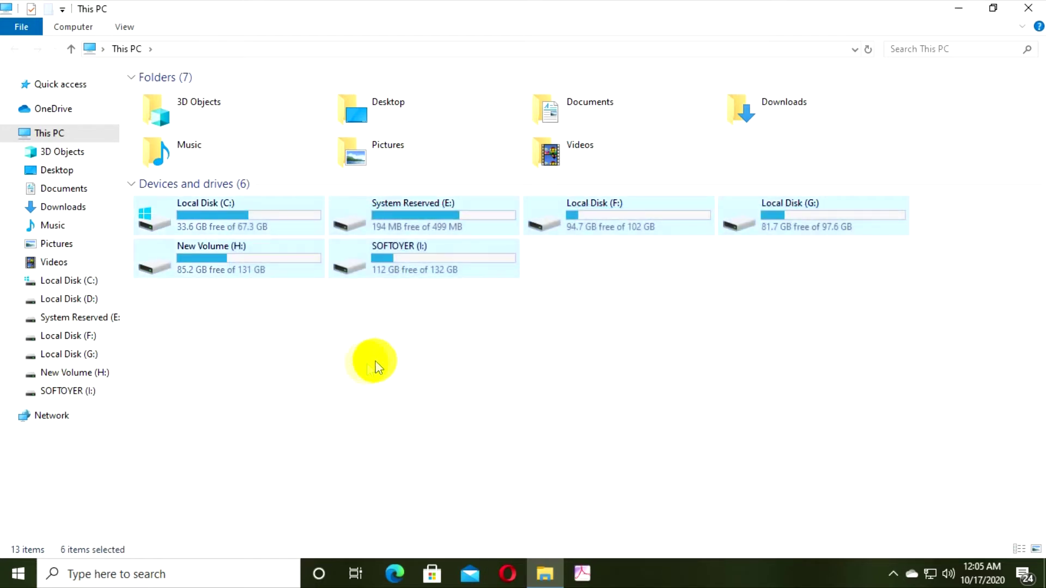
left_click(447, 335)
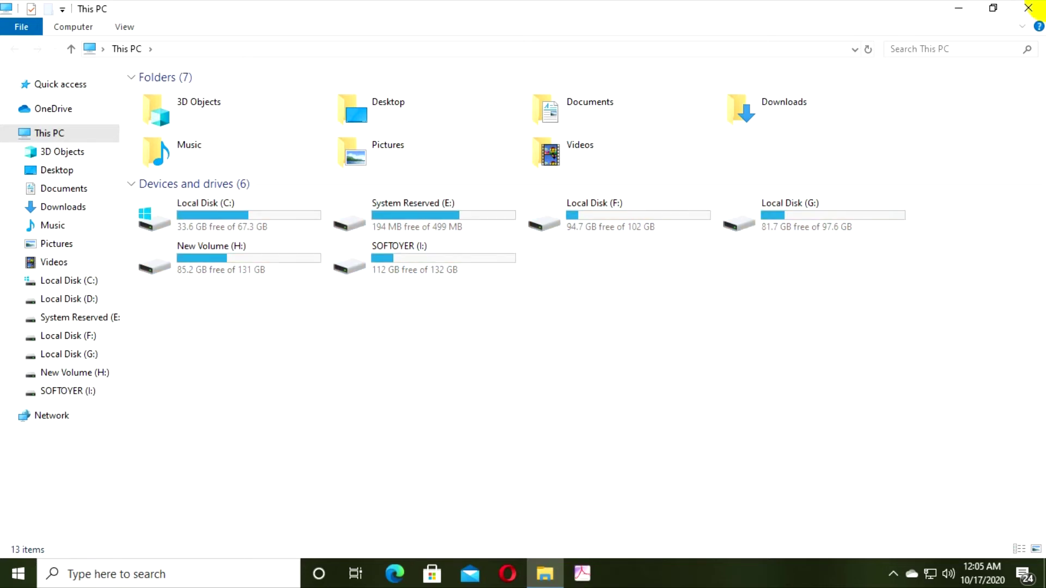
- Close the This PC window and refresh the desktop
left_click(1034, 7)
left_click(1033, 7)
right_click(285, 224)
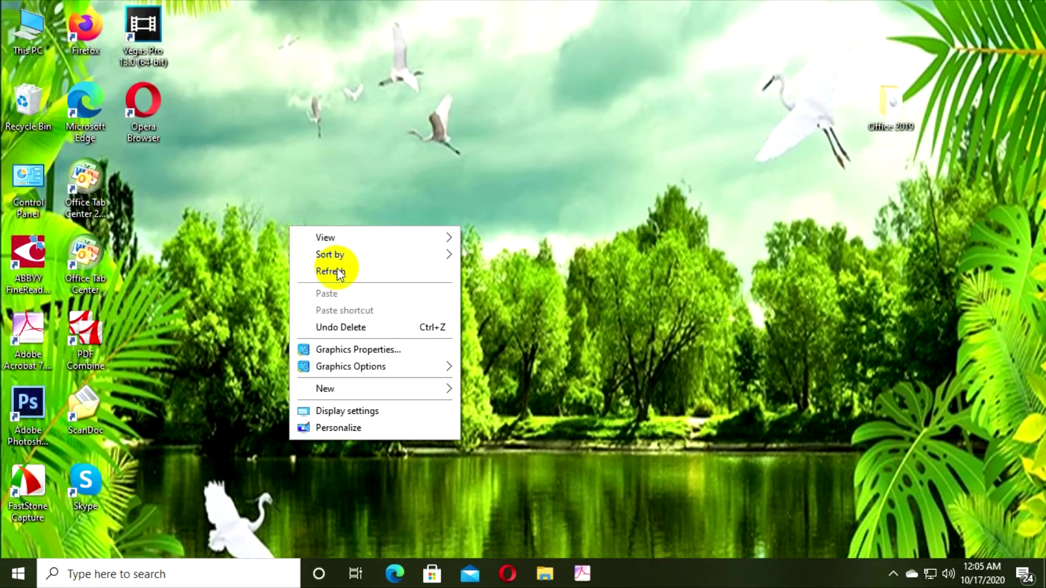
left_click(334, 268)
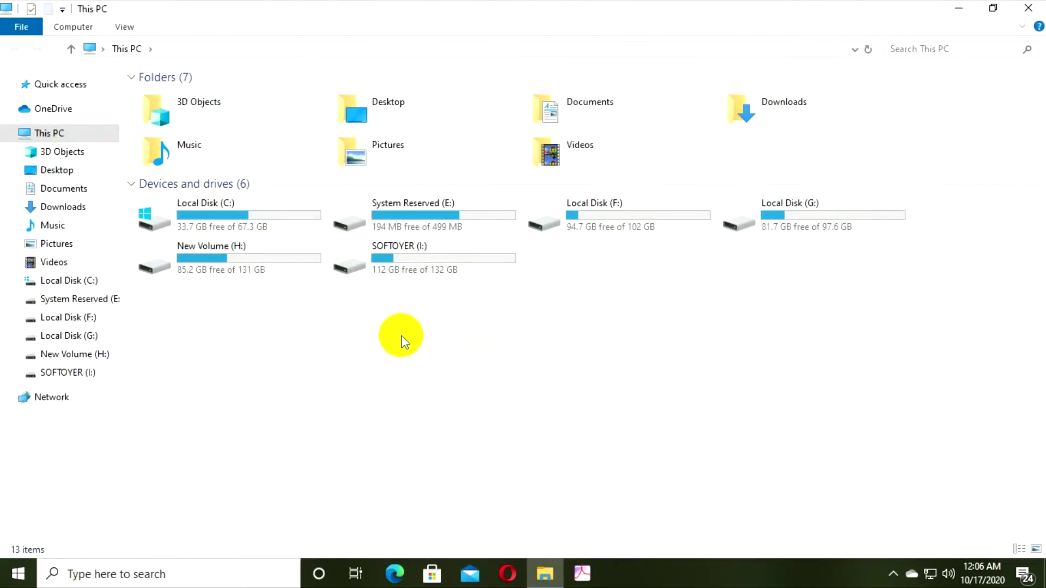
- Look over the drives listed in This PC and close the window
left_click_drag(203, 326, 1021, 164)
left_click(344, 350)
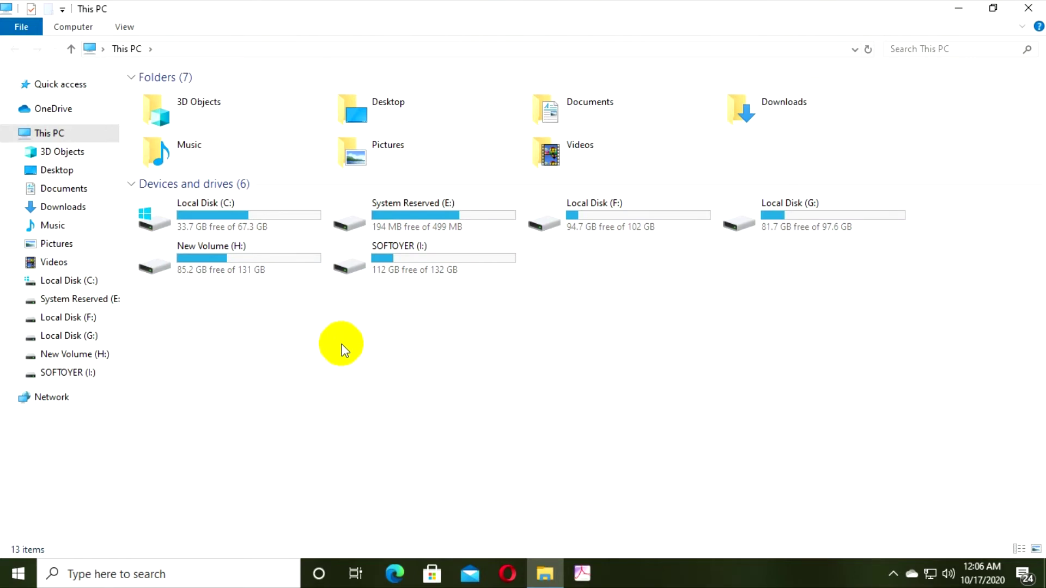
left_click(1028, 8)
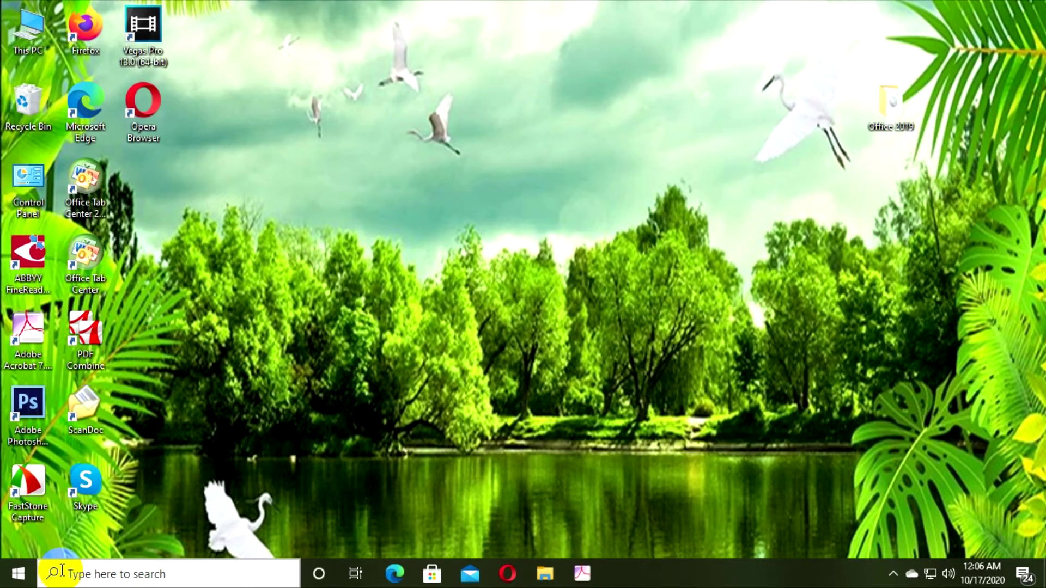
- Open the Local Group Policy Editor by running gpedit.msc and widen its policy tree pane
key("super+r")
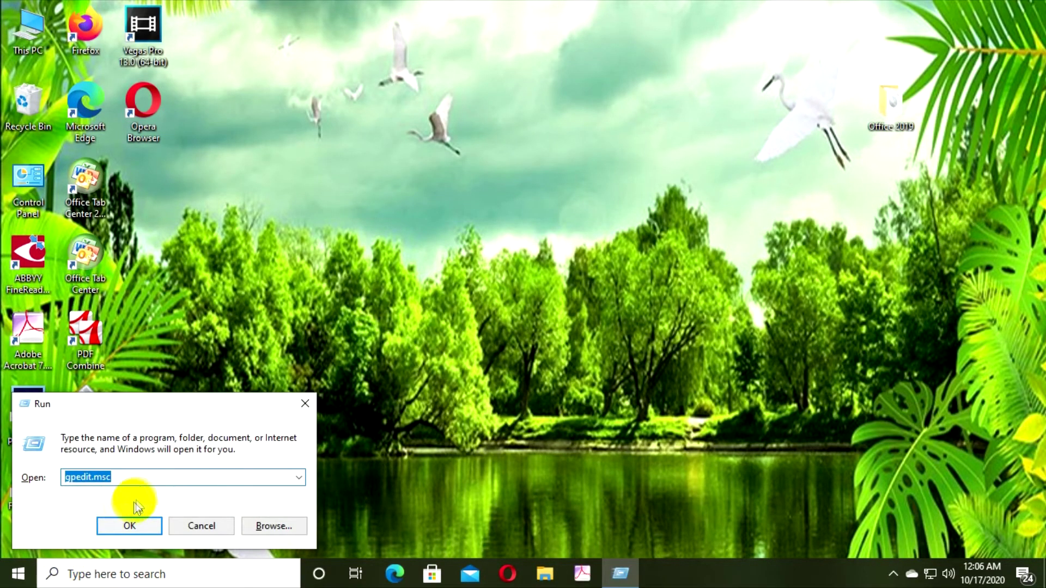
left_click_drag(152, 406, 258, 333)
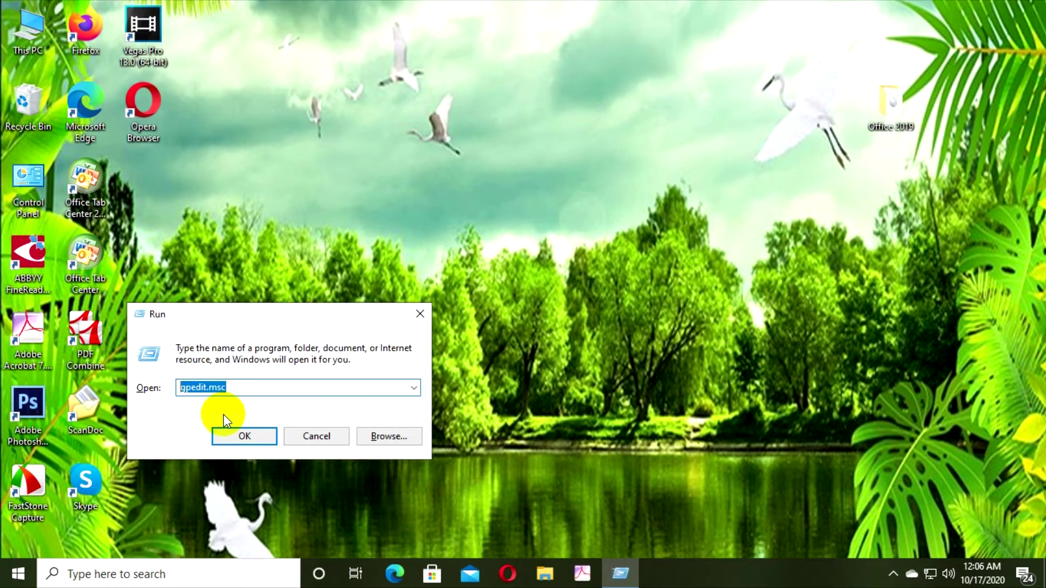
left_click(243, 436)
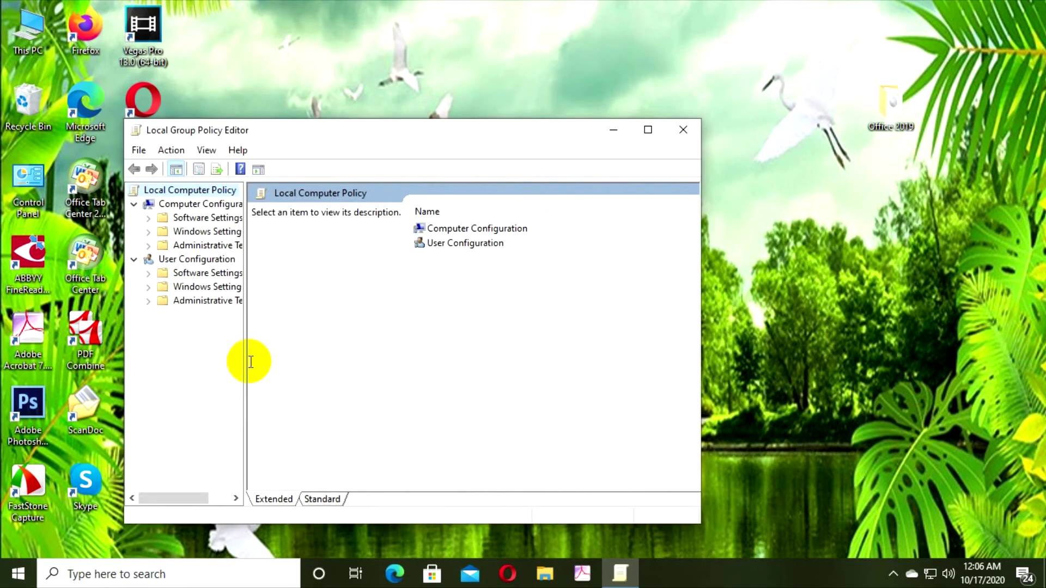
left_click_drag(247, 360, 332, 361)
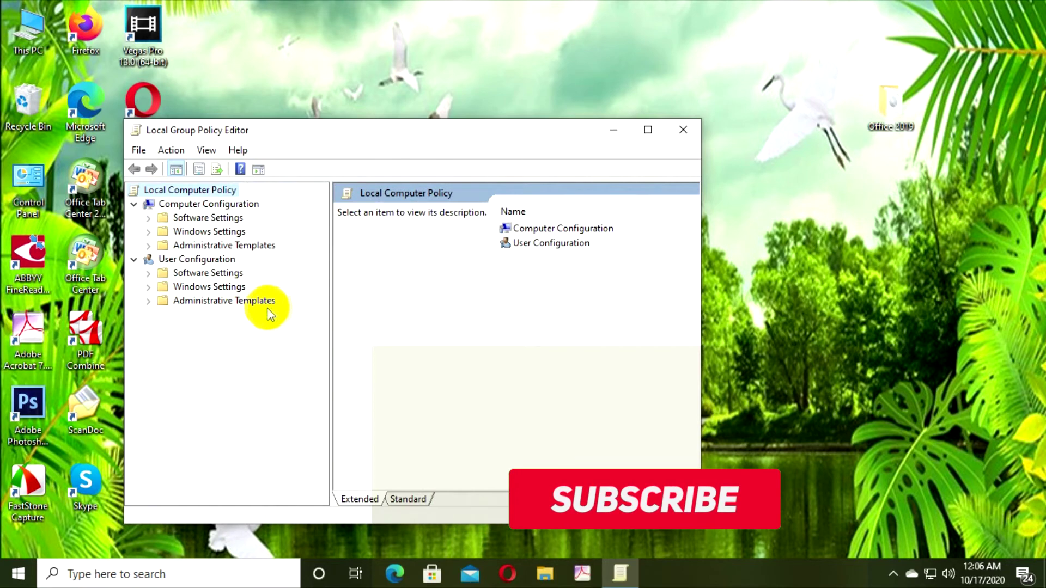
- Open the policy "Hide these specified drives in My Computer" under User Configuration > Administrative Templates > Windows Components > File Explorer
left_click(149, 303)
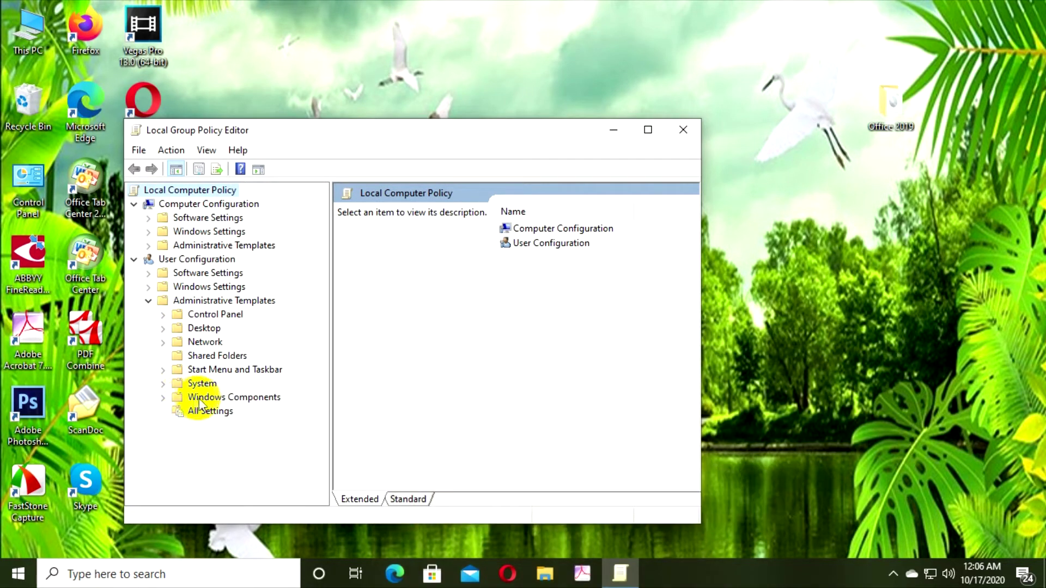
left_click(163, 399)
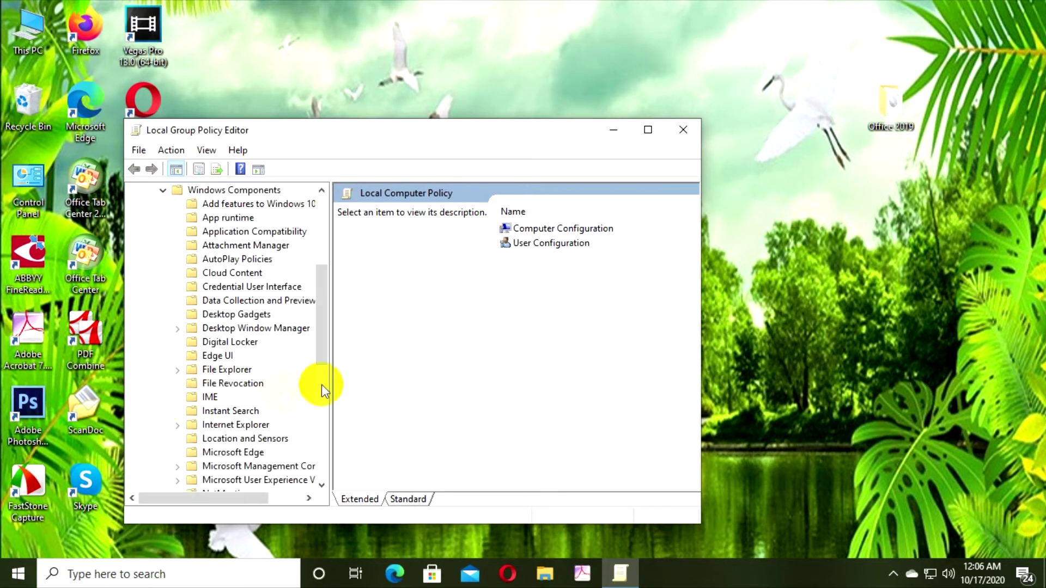
double_click(221, 371)
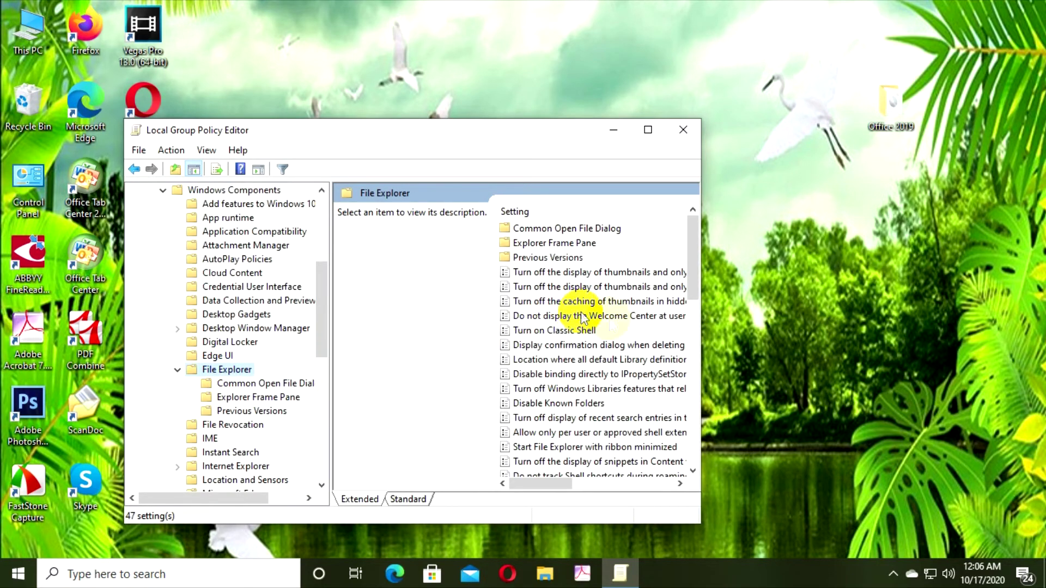
left_click_drag(694, 280, 693, 325)
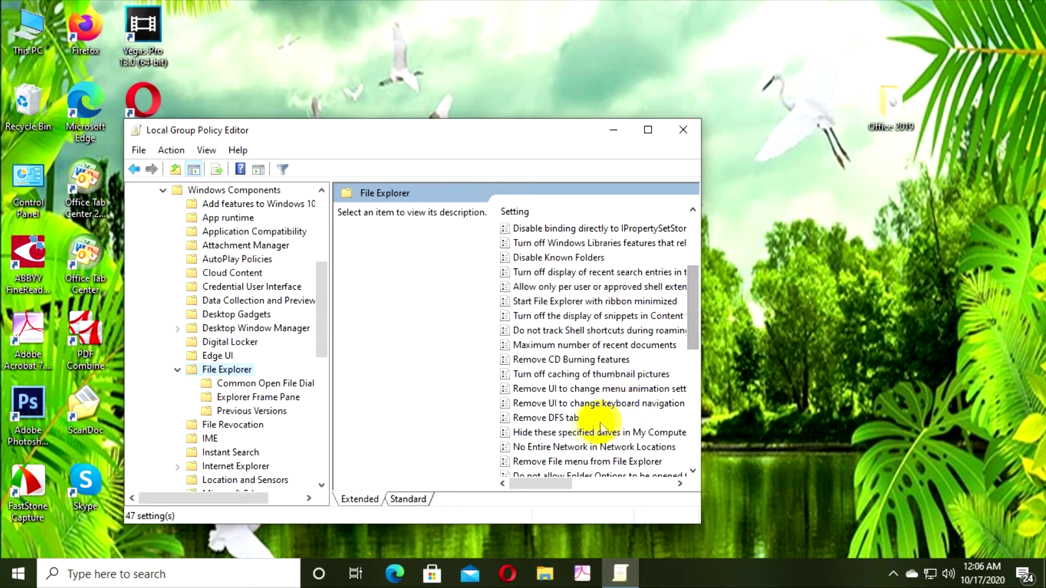
left_click(632, 433)
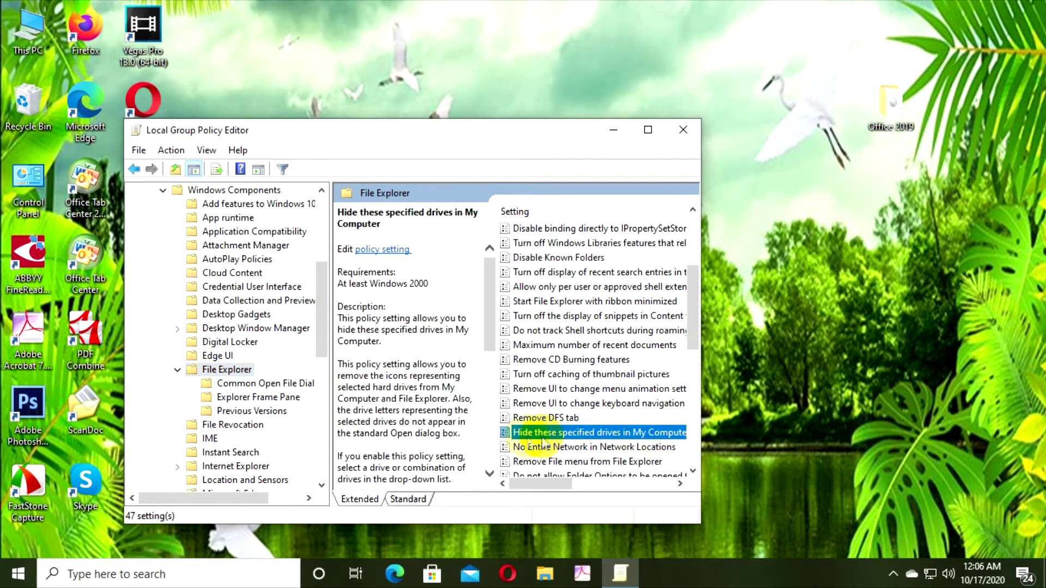
double_click(515, 433)
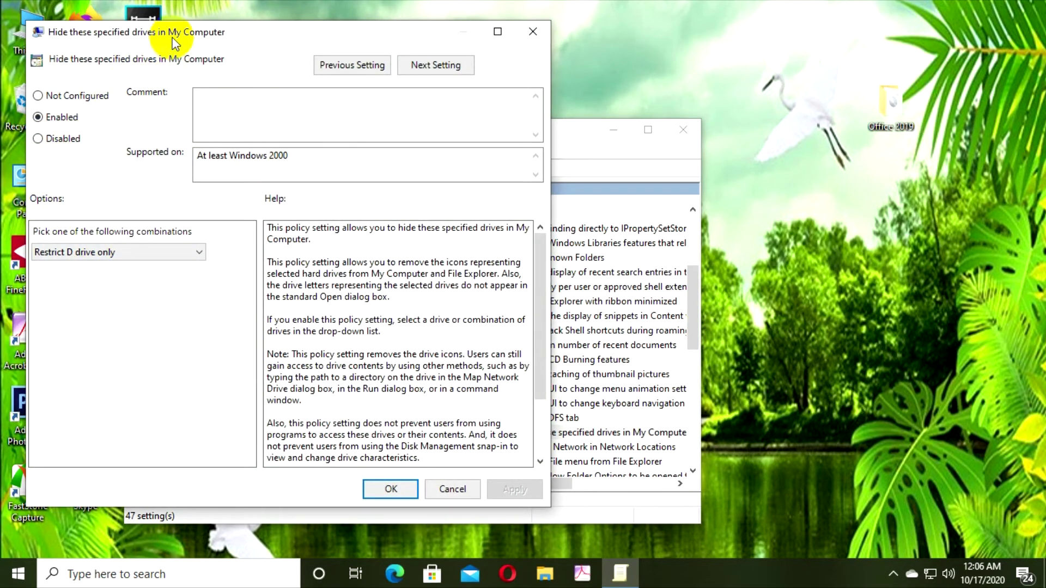
- Set the drive-hiding policy to Disabled, save it and close the Local Group Policy Editor
left_click_drag(185, 32, 280, 28)
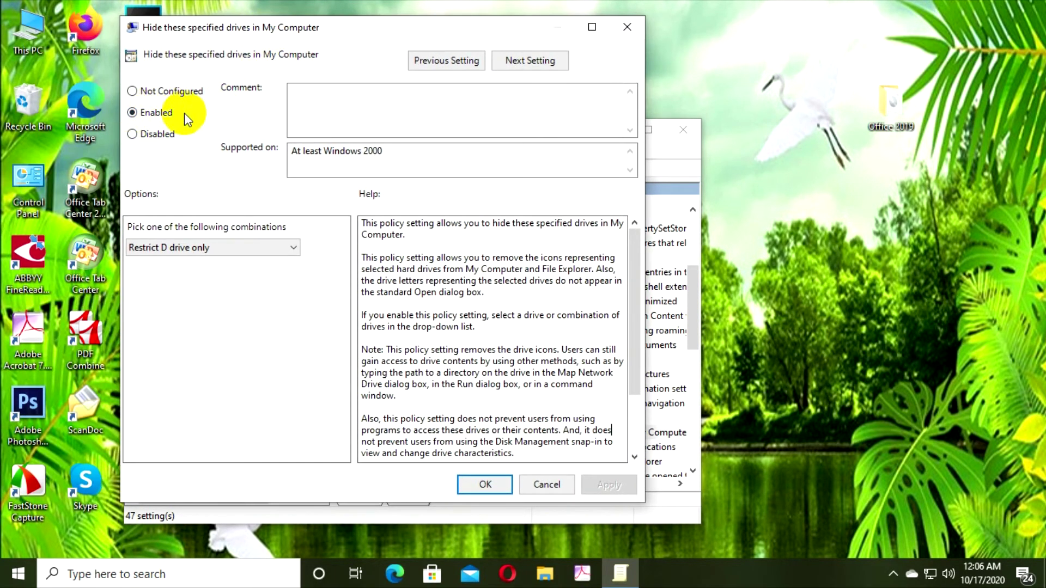
left_click(132, 134)
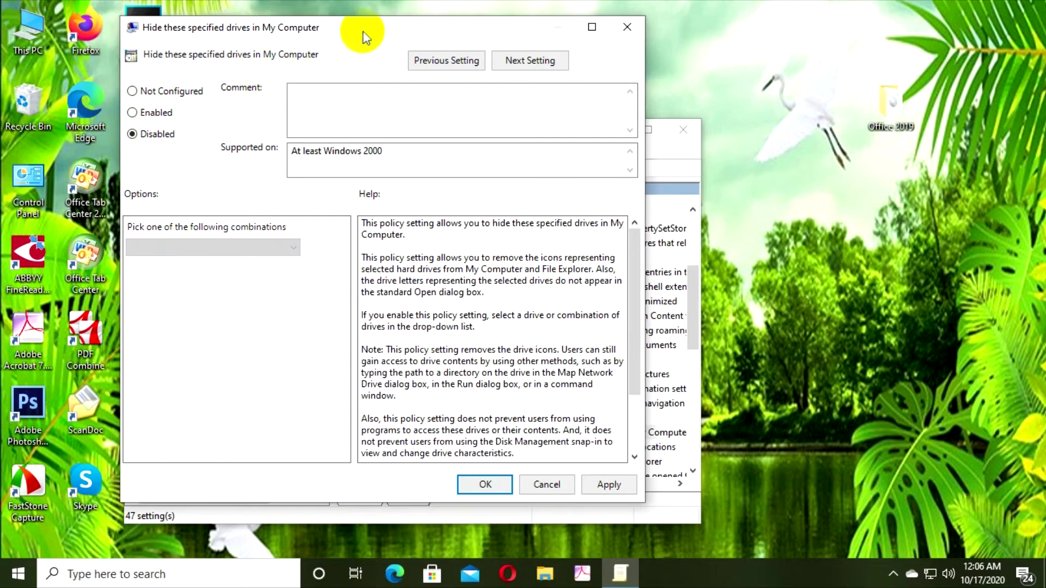
double_click(361, 31)
left_click(983, 20)
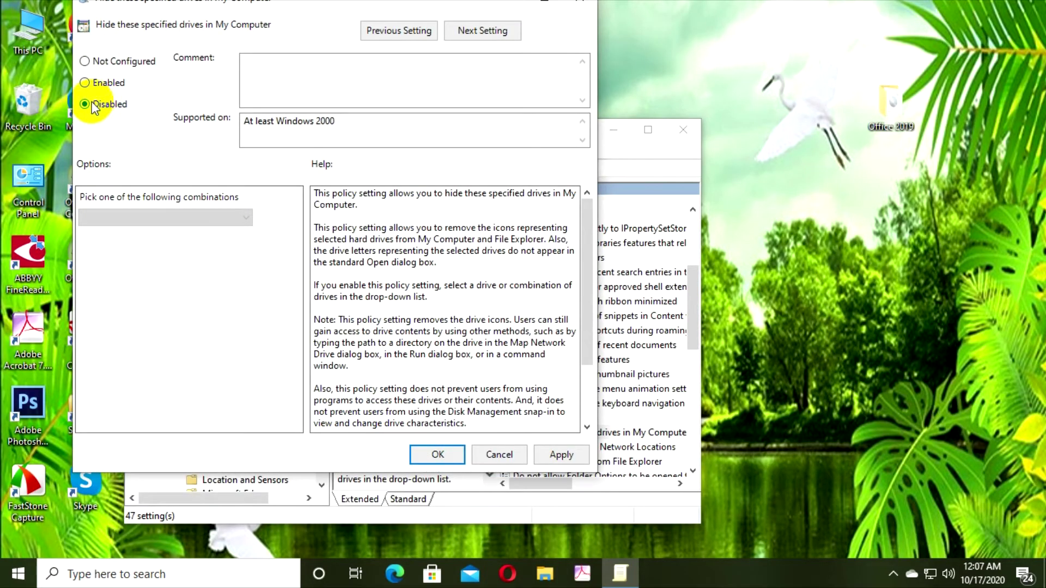
left_click(440, 454)
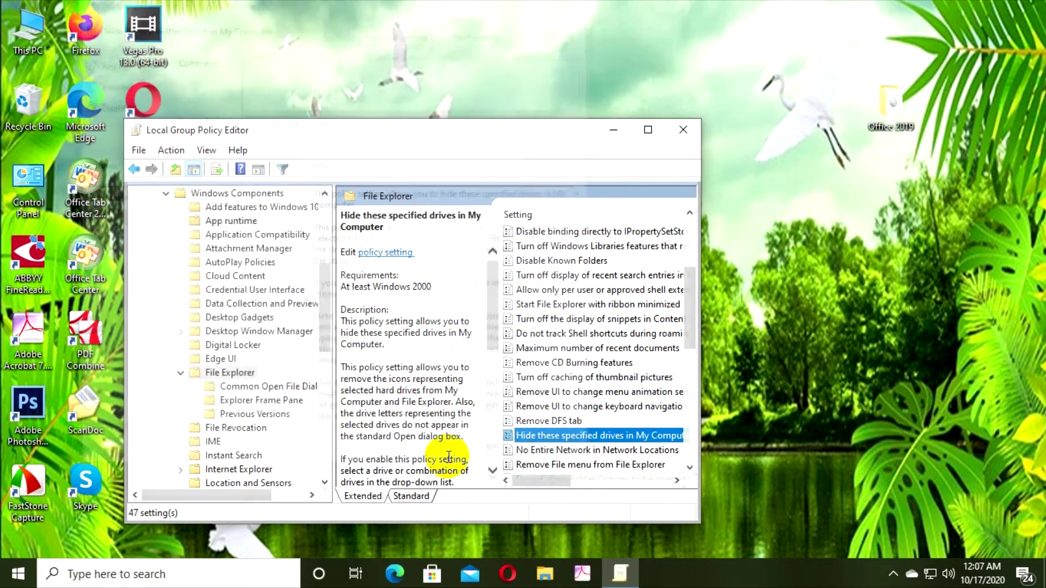
left_click(683, 130)
- Refresh the desktop, open This PC, refresh it and check whether the D drive is listed
right_click(455, 175)
left_click(496, 220)
double_click(16, 27)
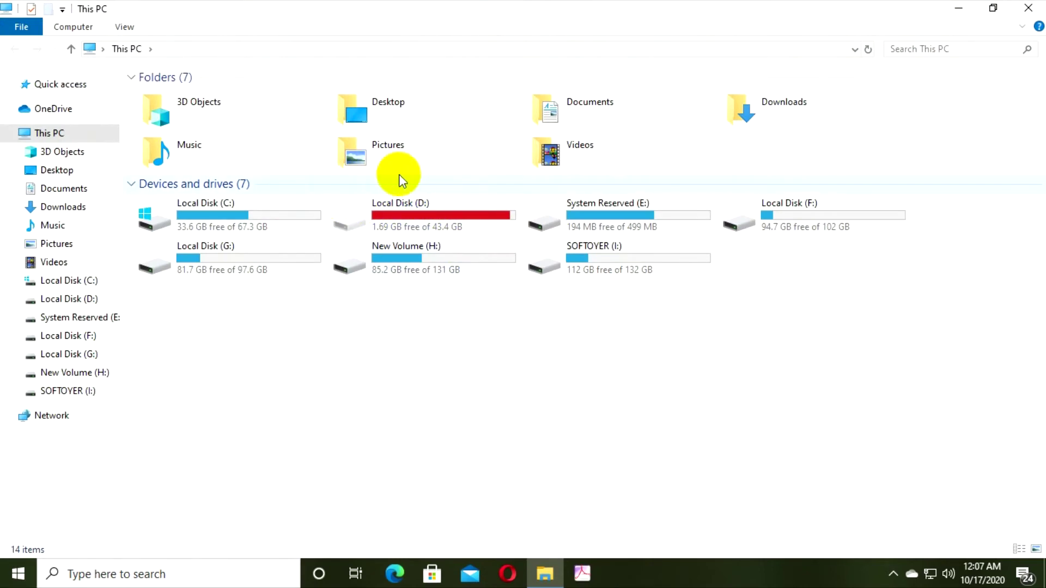
right_click(360, 385)
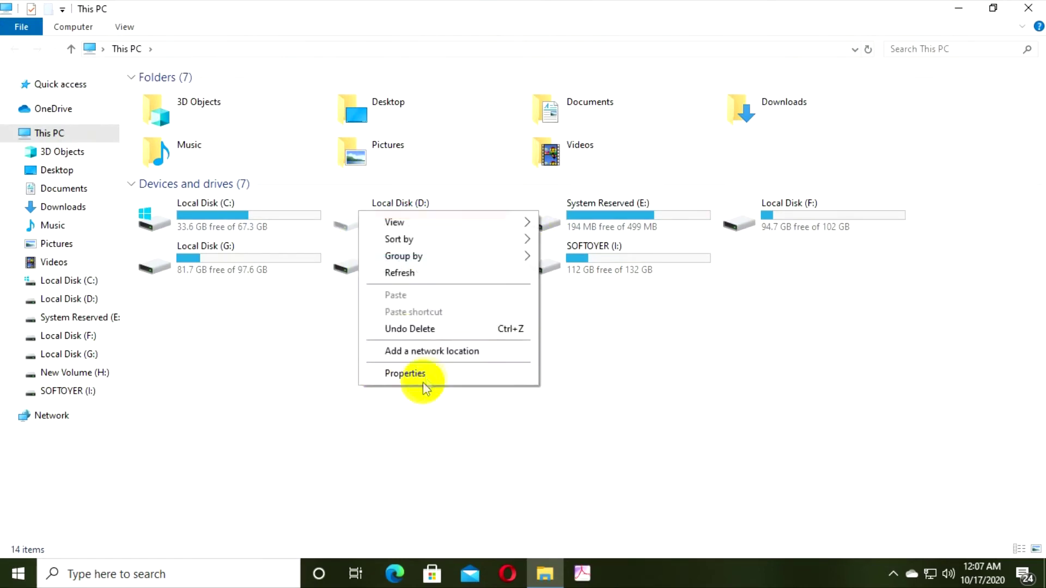
left_click(399, 274)
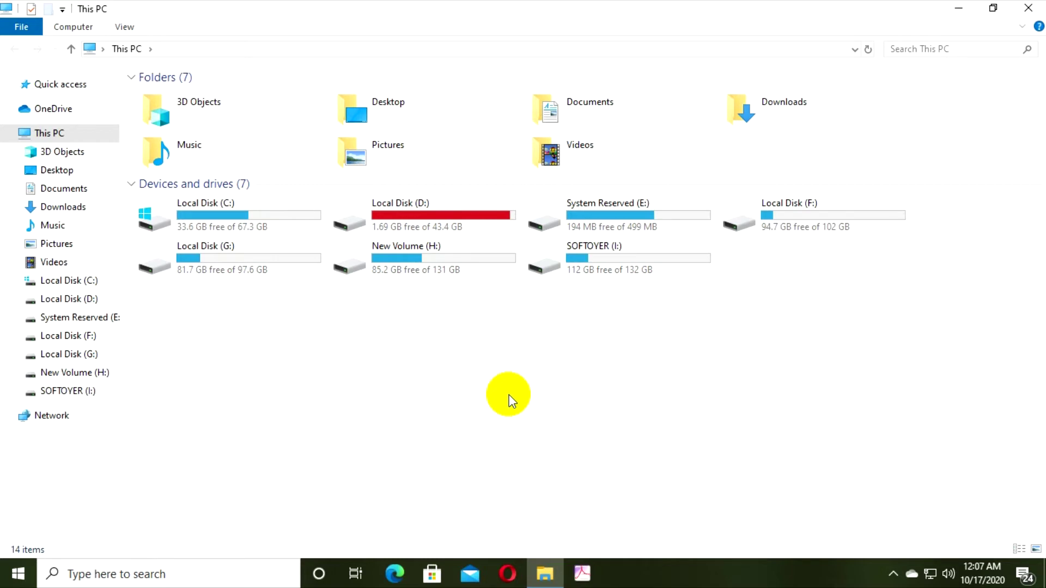
- Open the System Reserved (E:) drive and set the Pegion-2 folder to Hidden, applying the change to its subfolders and files
double_click(636, 218)
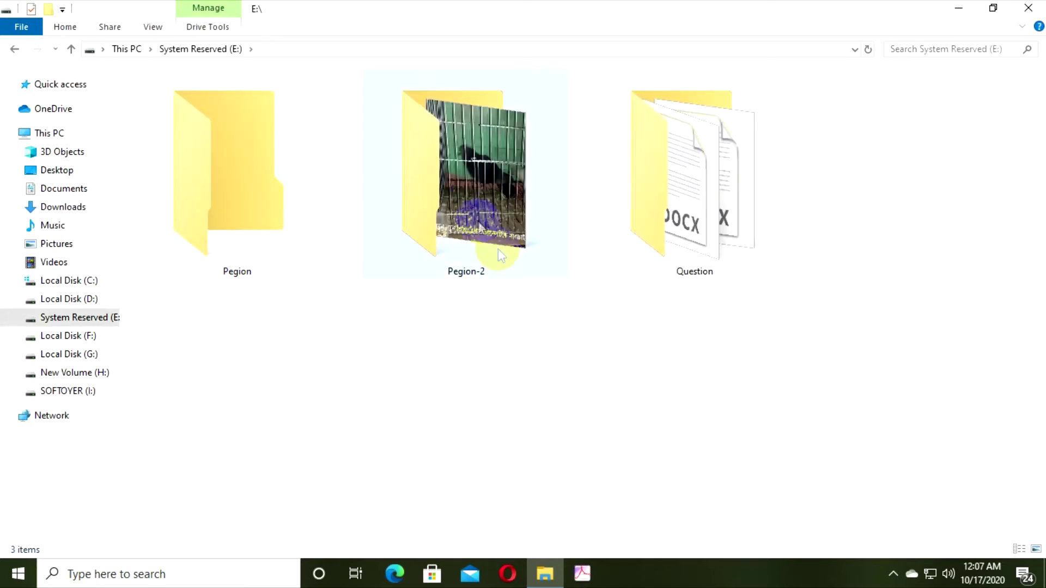
left_click(462, 182)
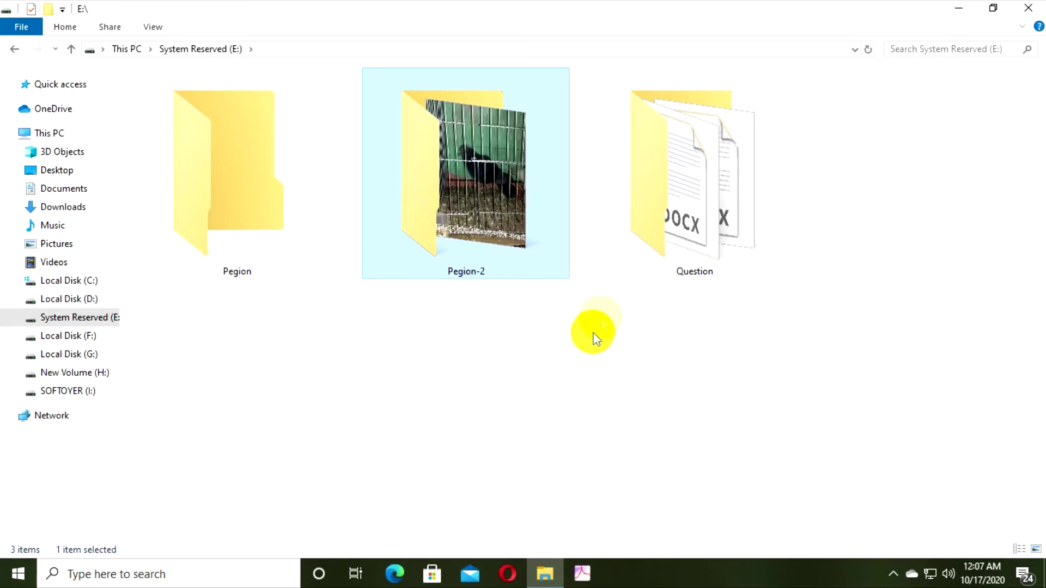
left_click(488, 290)
left_click(424, 235)
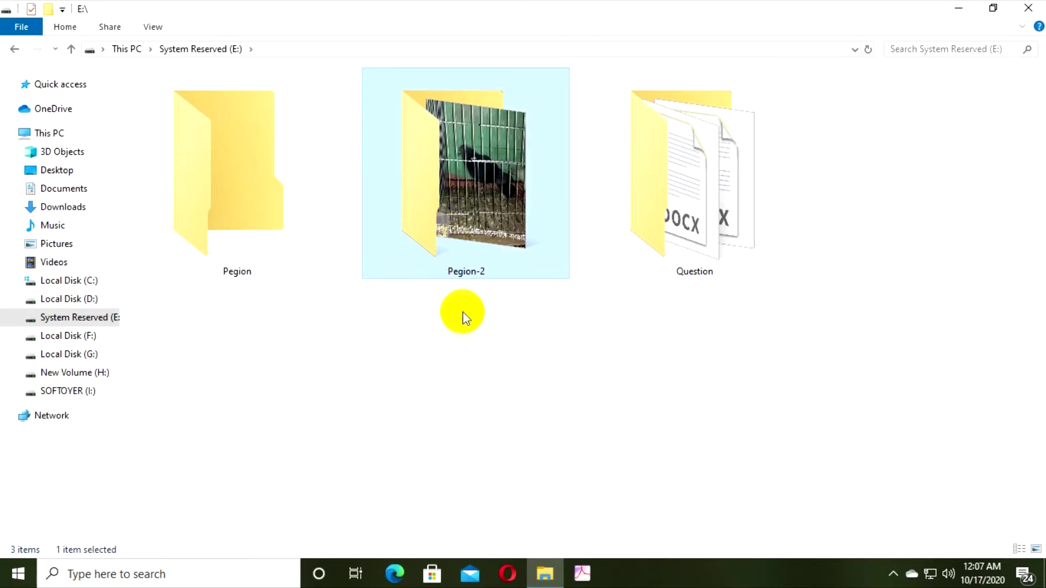
right_click(432, 174)
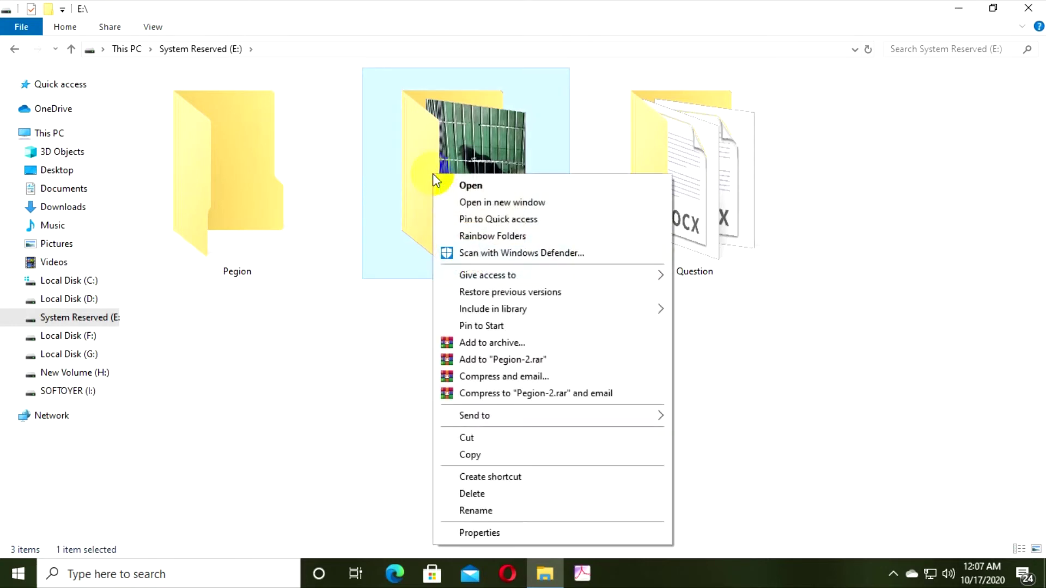
left_click(480, 534)
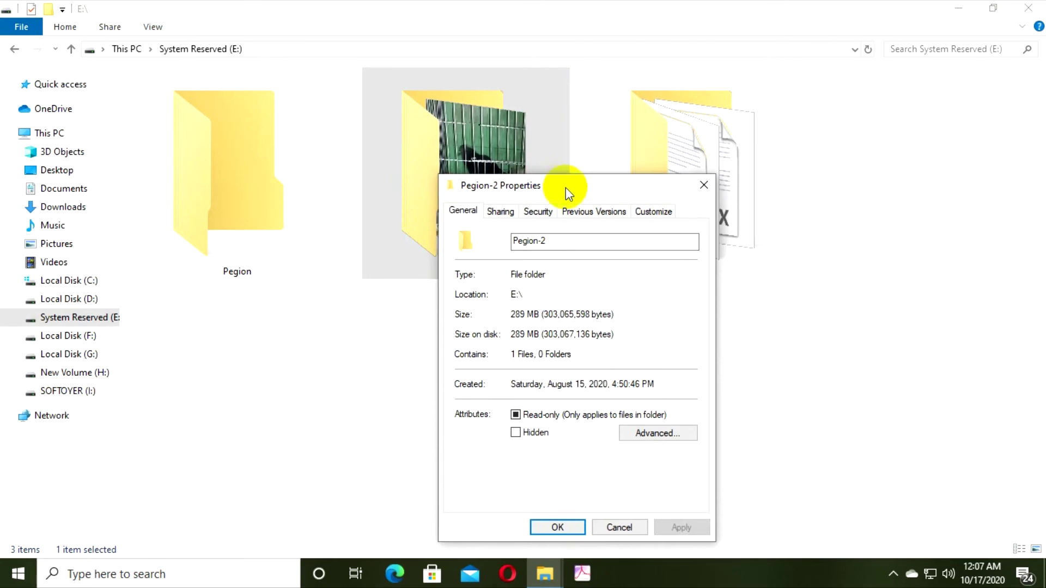
left_click_drag(565, 187, 495, 58)
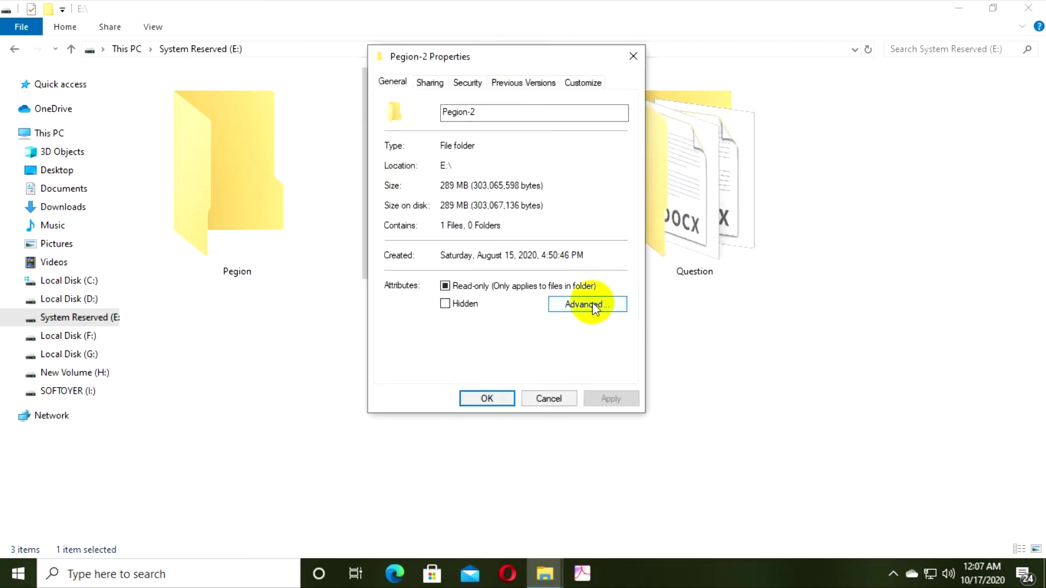
left_click(446, 303)
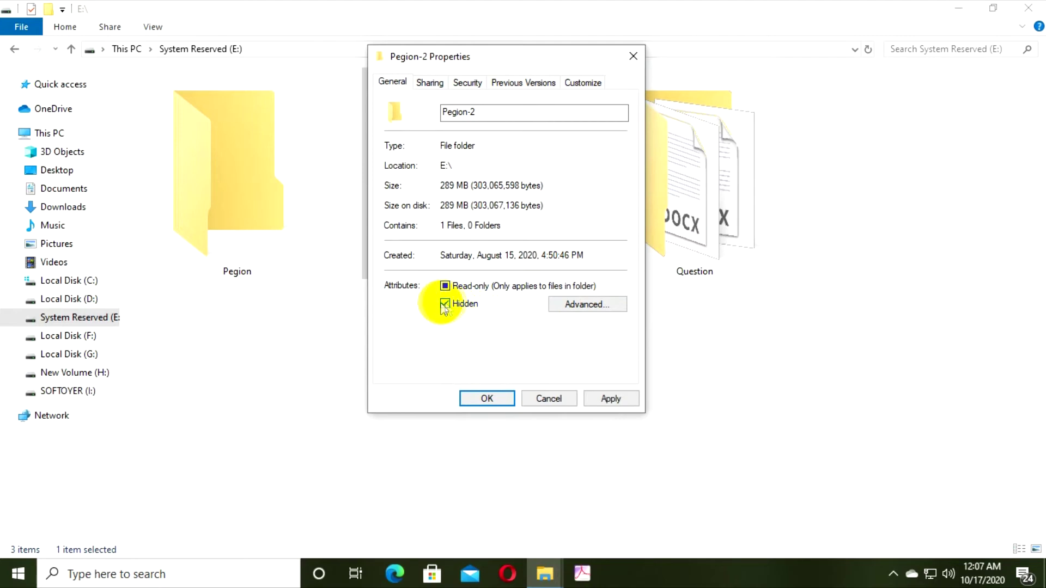
left_click(486, 399)
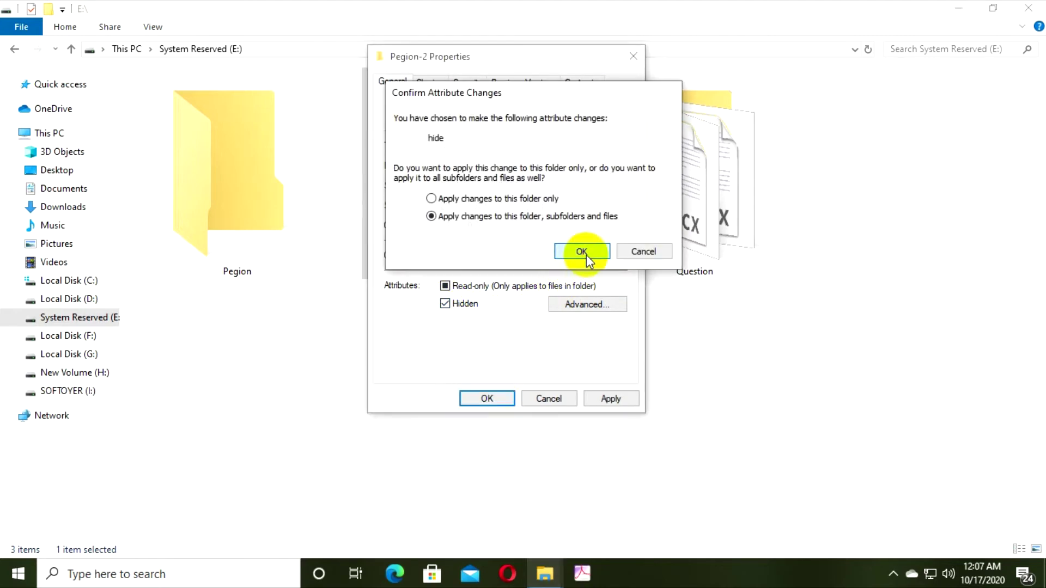
left_click(583, 252)
- Refresh the E drive, check whether the Pegion-2 folder still appears and opens, and return to the drive's root
right_click(469, 371)
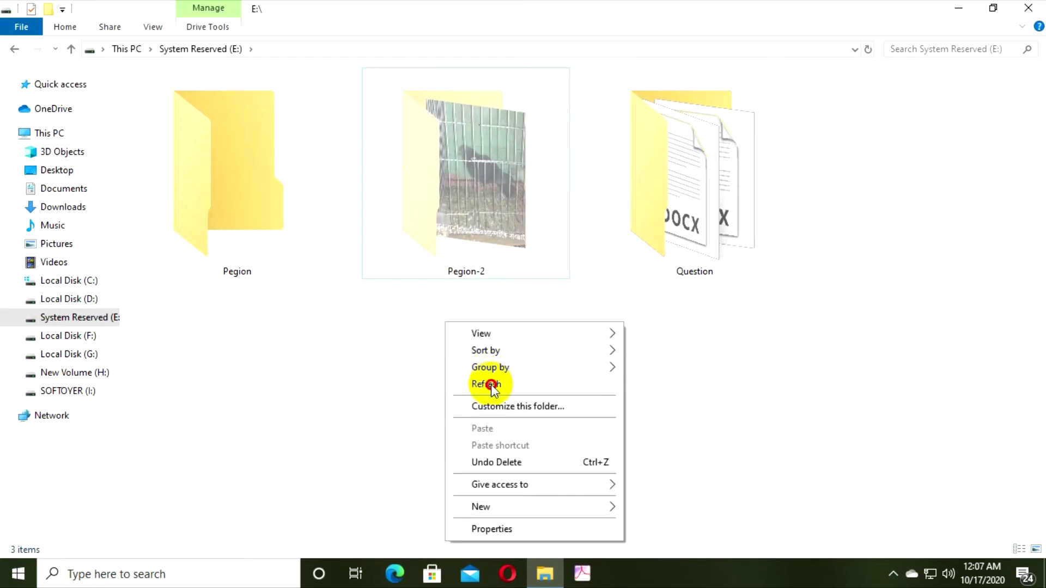
left_click(473, 384)
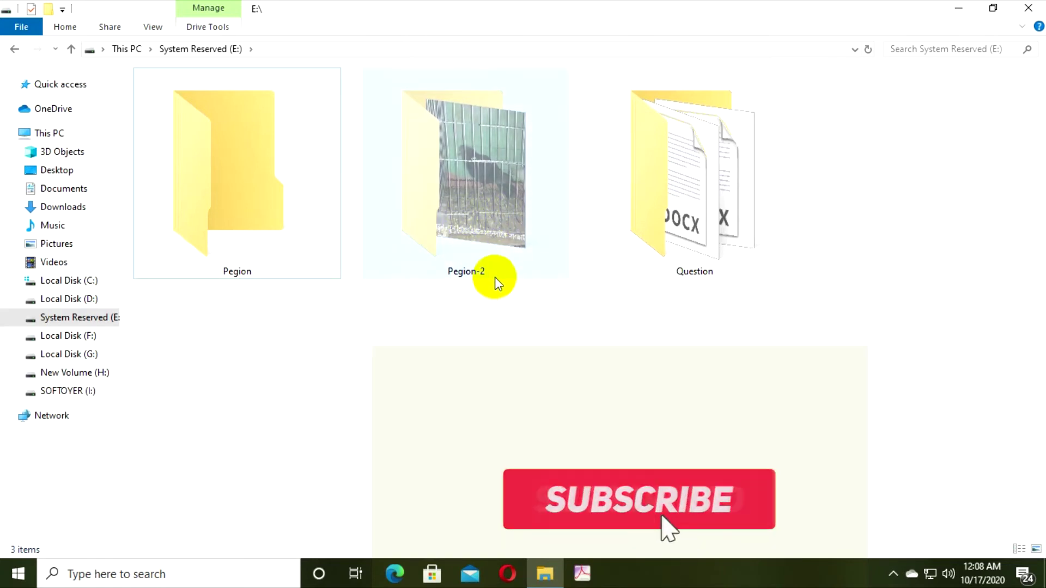
left_click(460, 199)
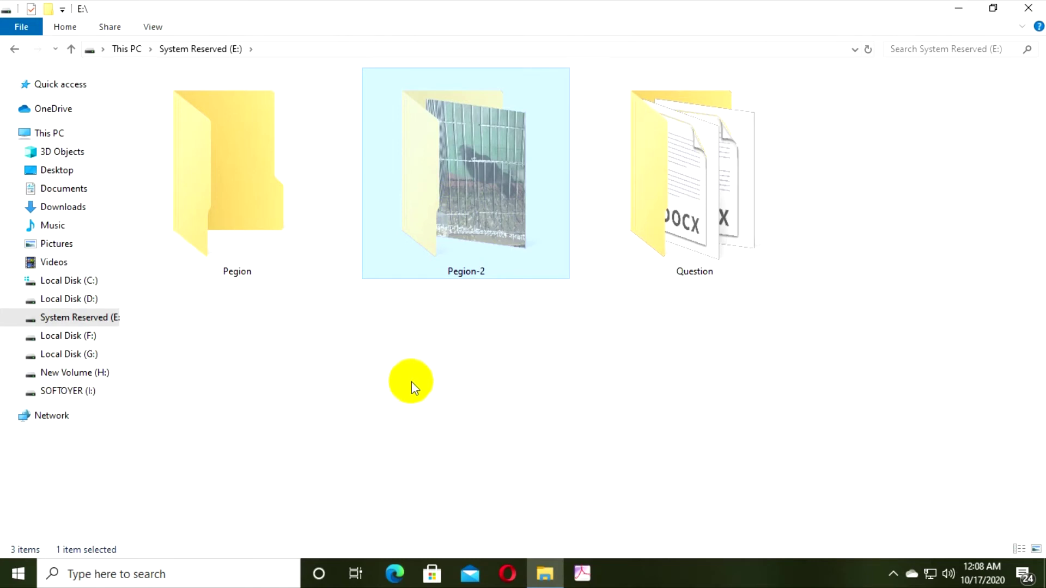
left_click(526, 384)
double_click(453, 203)
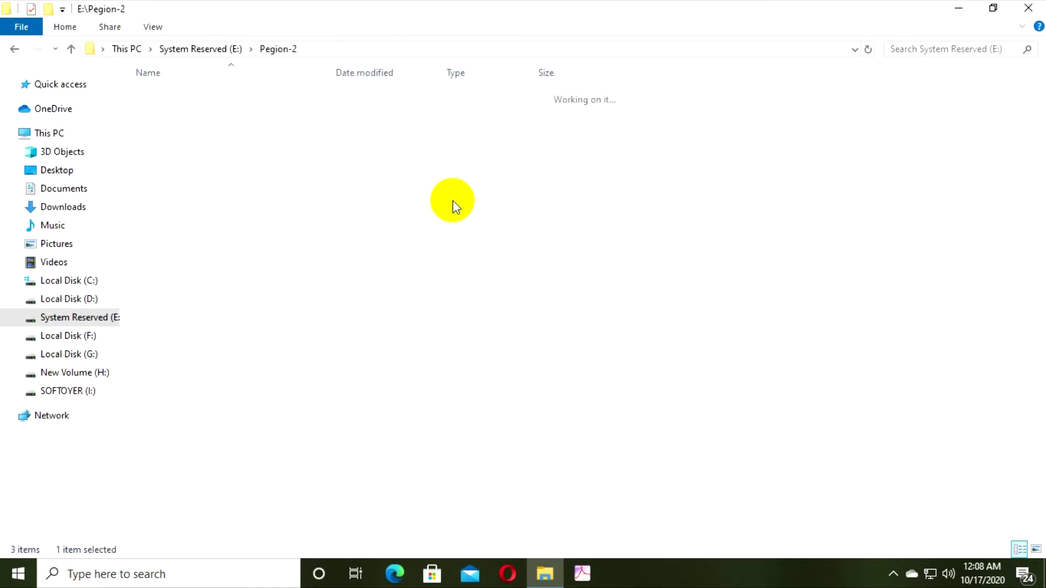
left_click(14, 49)
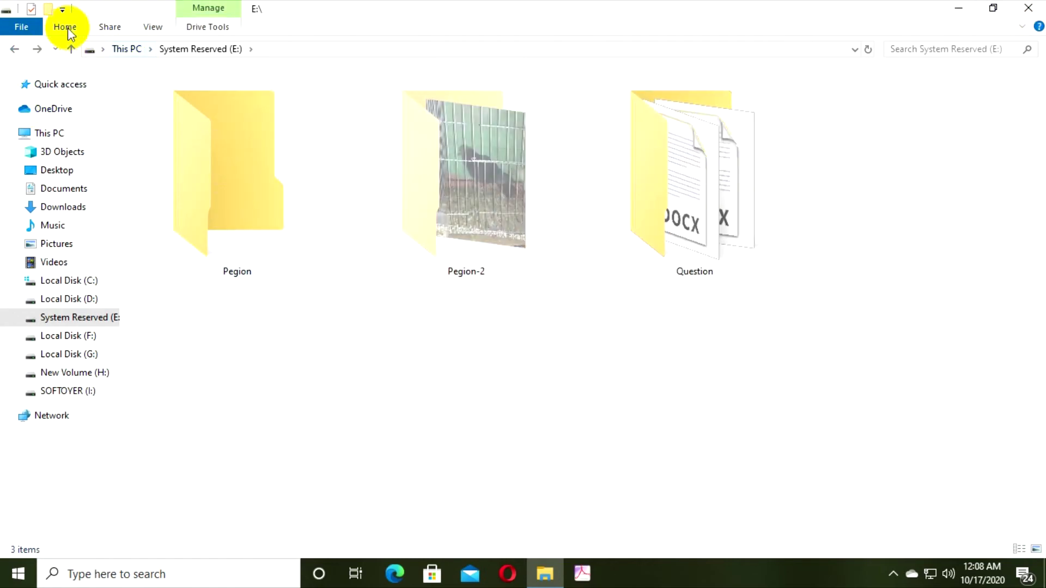
- Set Folder Options to "Don't show hidden files, folders, or drives" and save the change
left_click(152, 28)
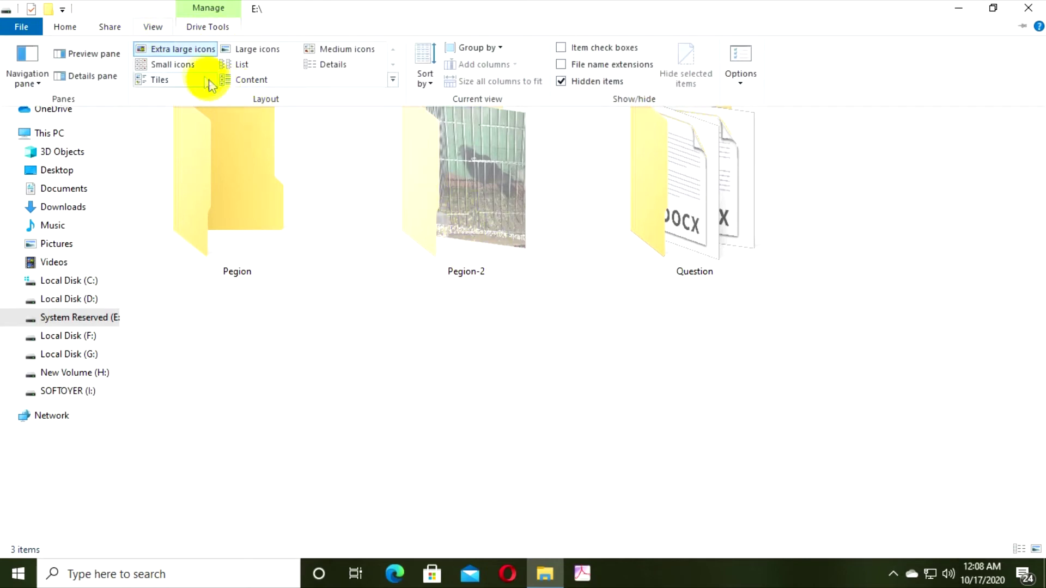
left_click(740, 82)
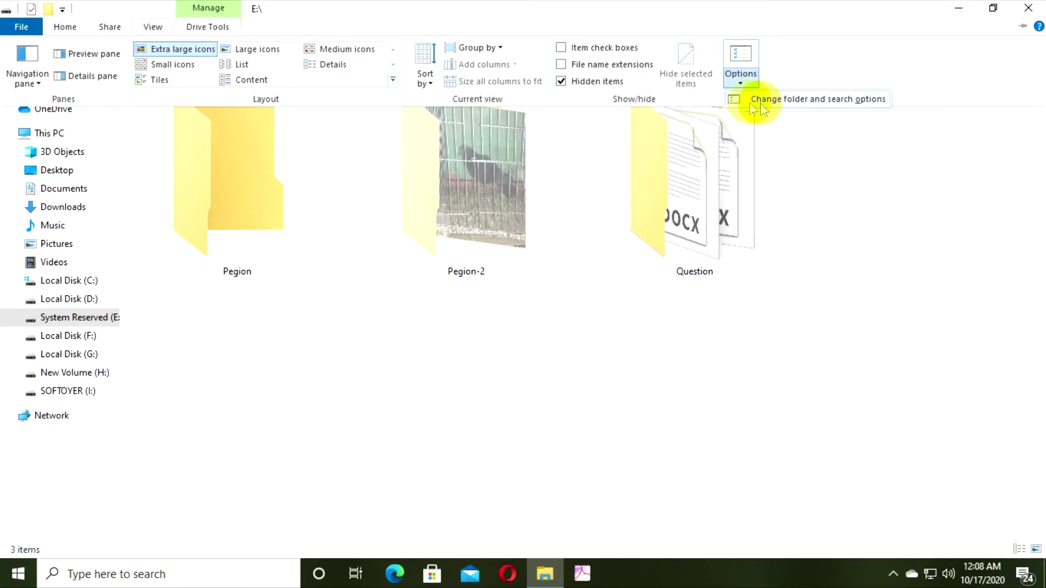
left_click(796, 104)
left_click_drag(106, 89, 326, 73)
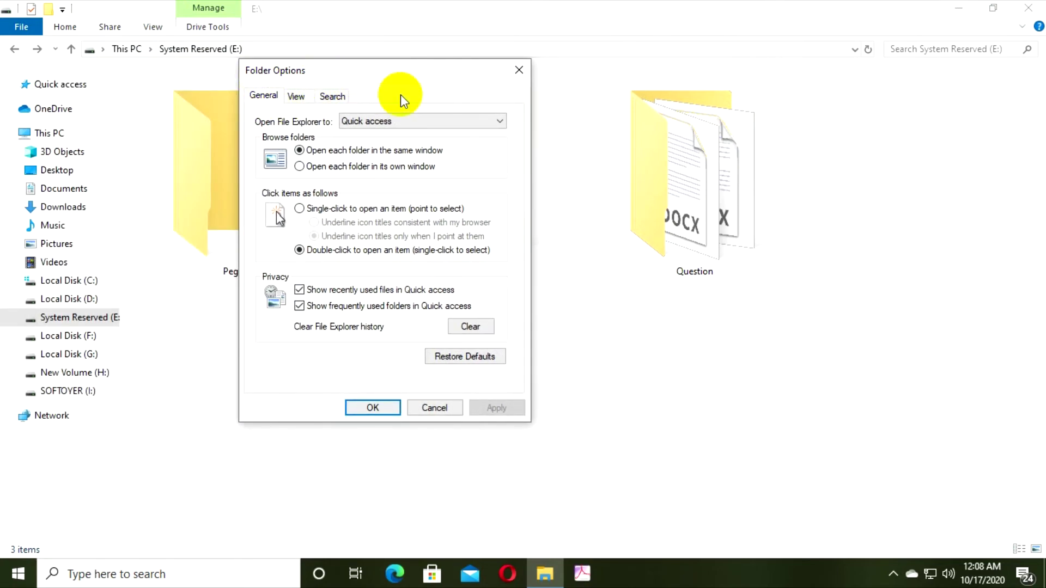
left_click(295, 97)
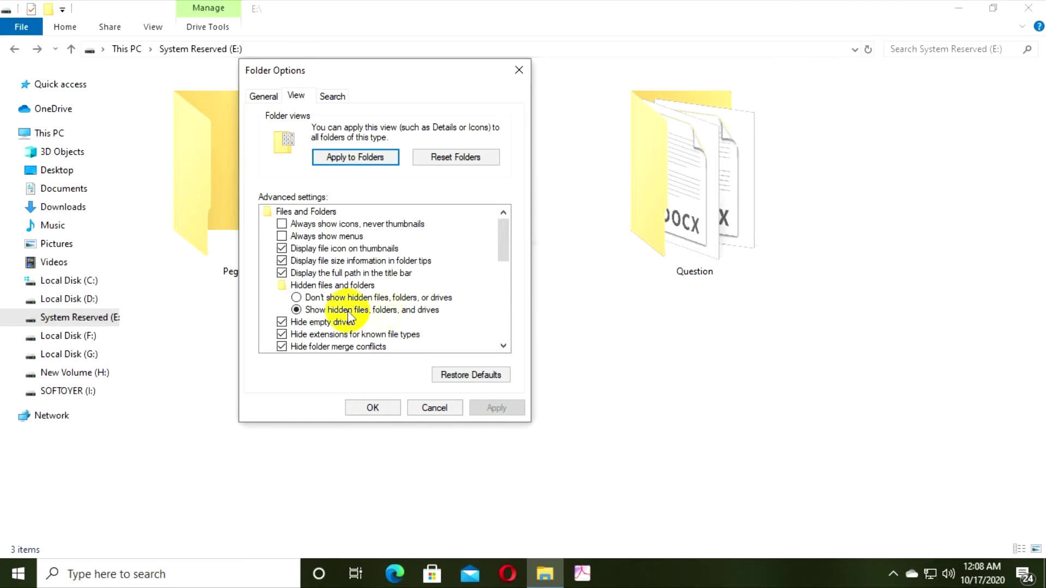
left_click(296, 298)
left_click(372, 408)
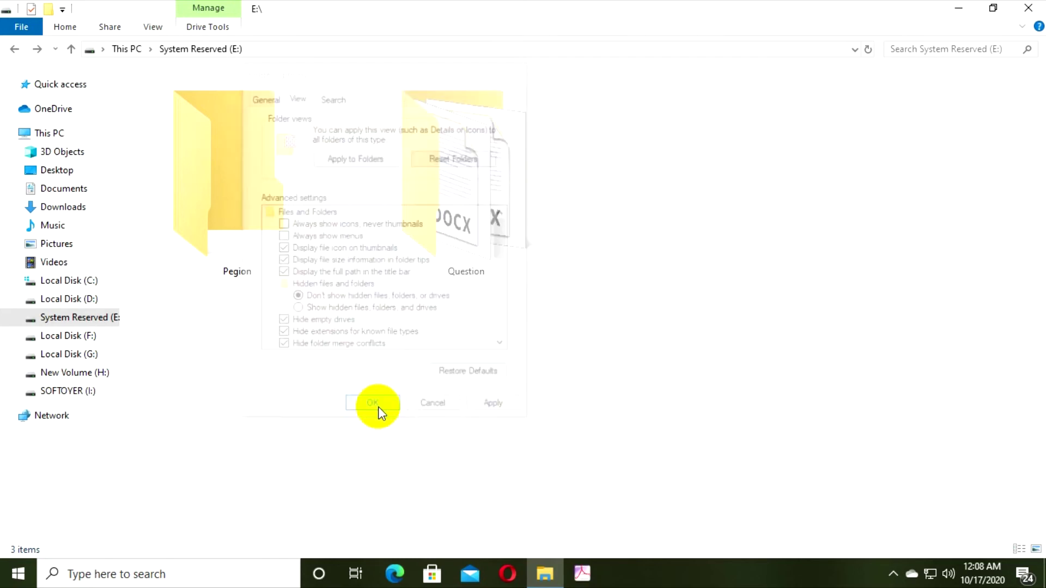
- Refresh the System Reserved (E:) drive and check whether the Pegion-2 folder is still listed
right_click(388, 332)
left_click(419, 387)
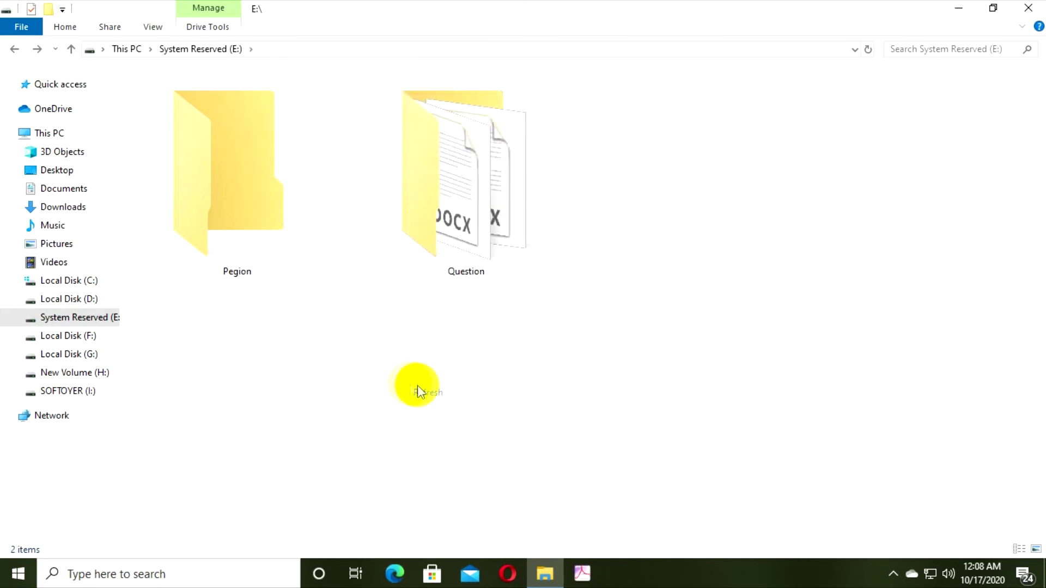
left_click_drag(227, 367, 785, 105)
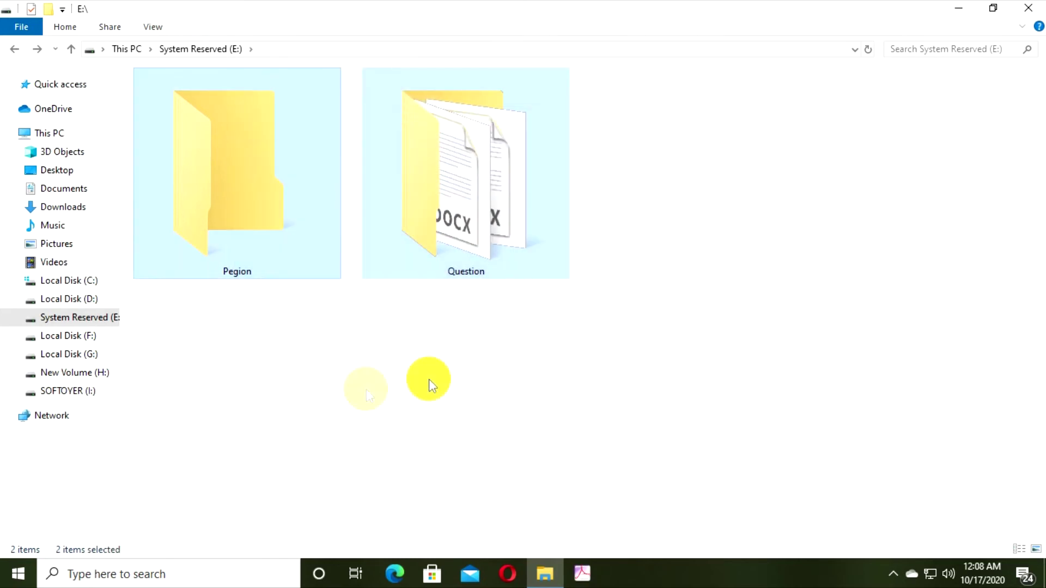
left_click_drag(237, 354, 817, 164)
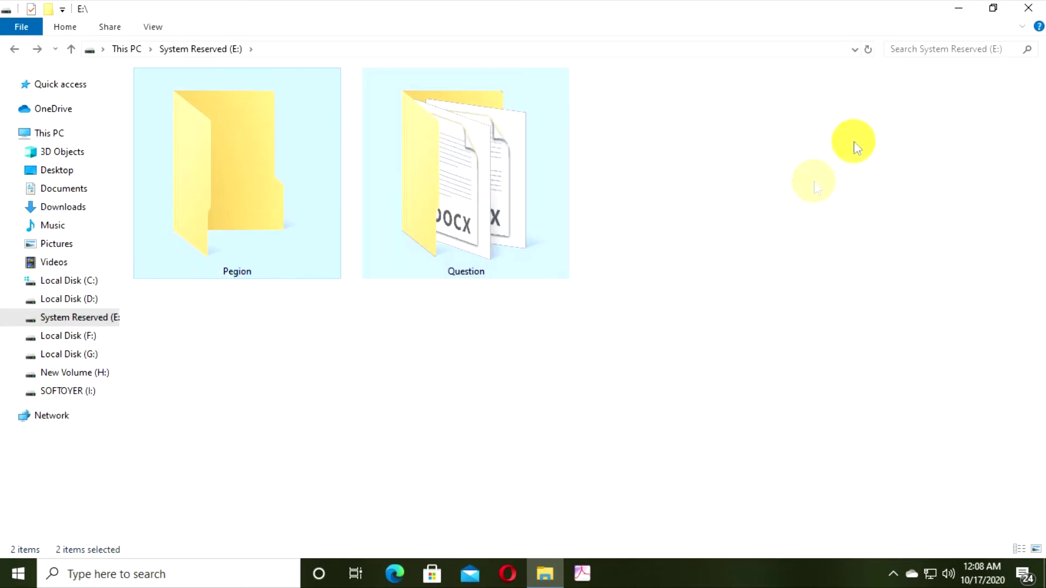
left_click_drag(236, 335, 681, 286)
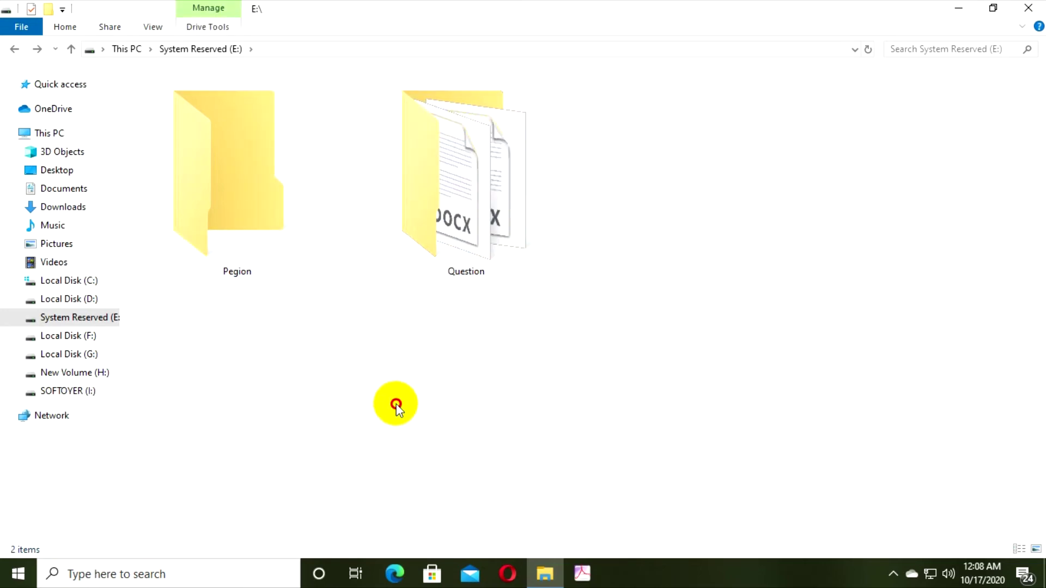
- Close the window, refresh the desktop and reopen the E drive through This PC to check for the Pegion-2 folder
left_click(1022, 17)
right_click(472, 206)
left_click(509, 240)
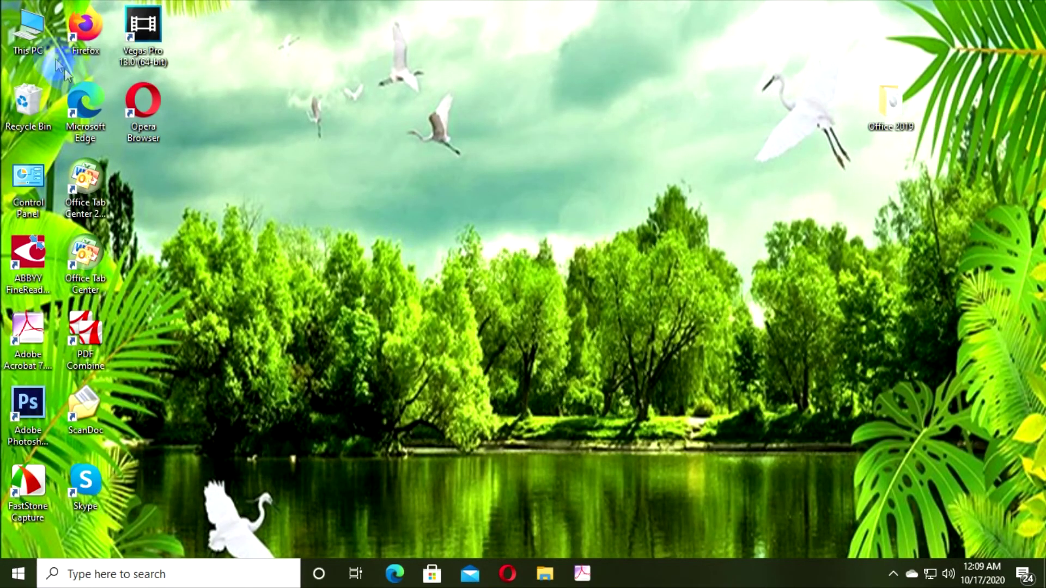
double_click(24, 27)
double_click(591, 209)
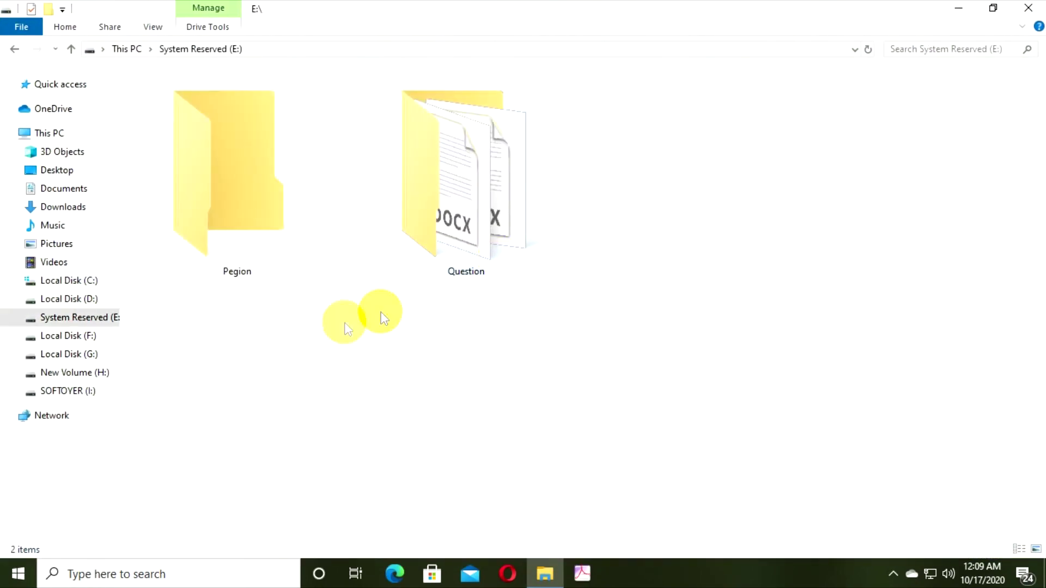
left_click_drag(225, 345, 837, 62)
left_click(334, 317)
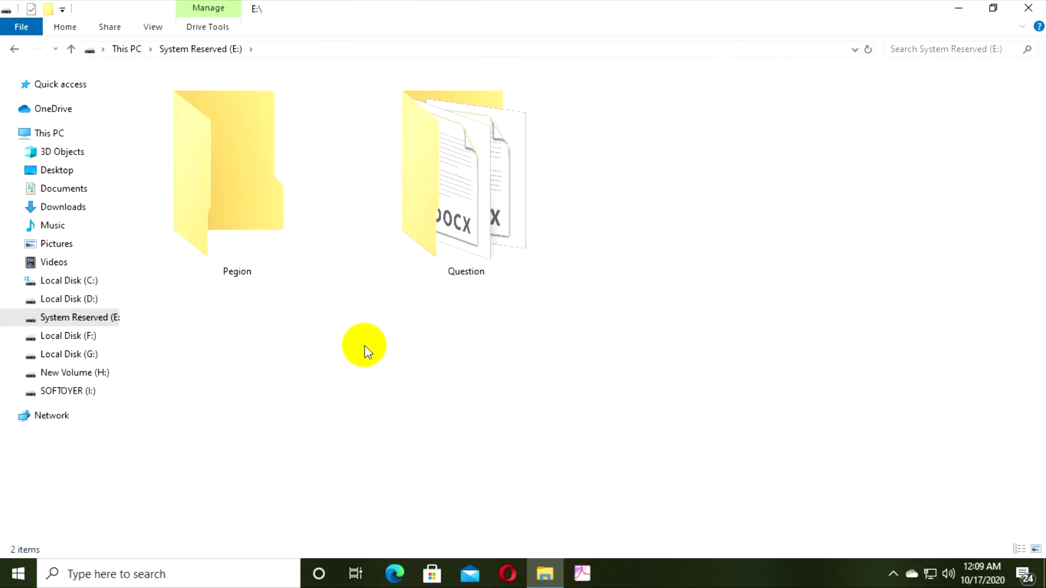
right_click(315, 273)
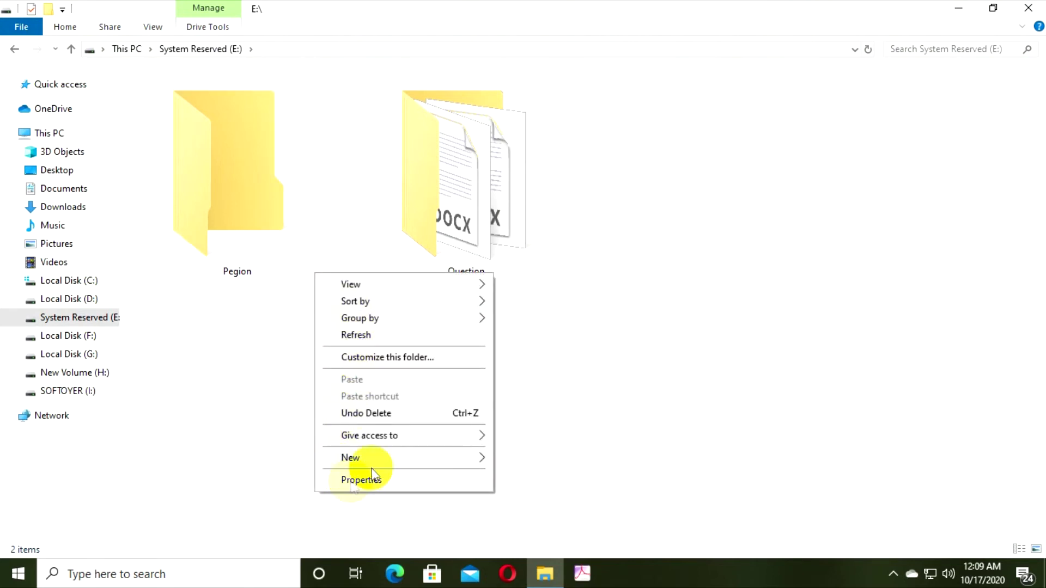
right_click(703, 268)
left_click(374, 369)
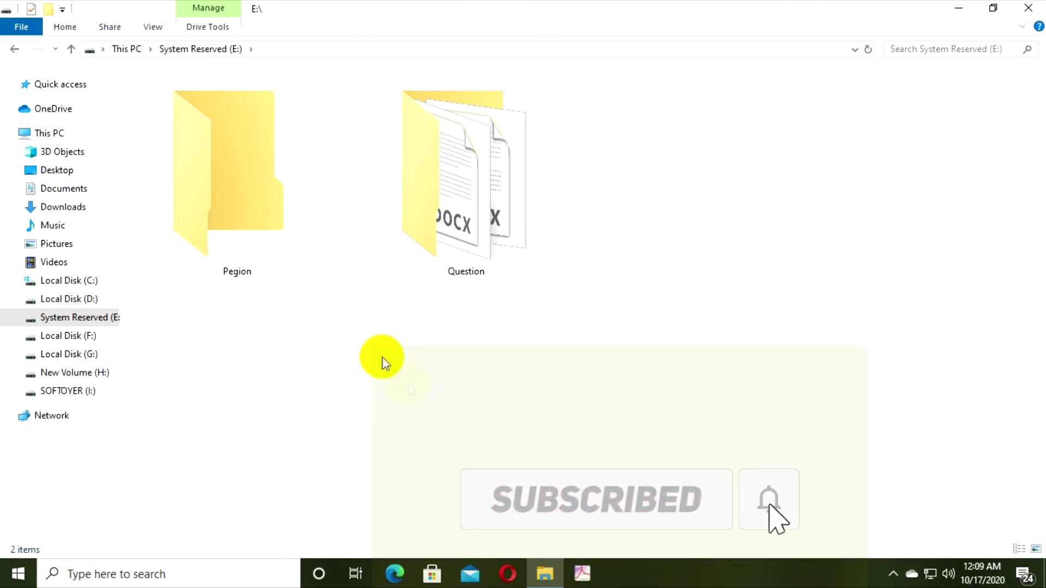
right_click(321, 205)
left_click(612, 205)
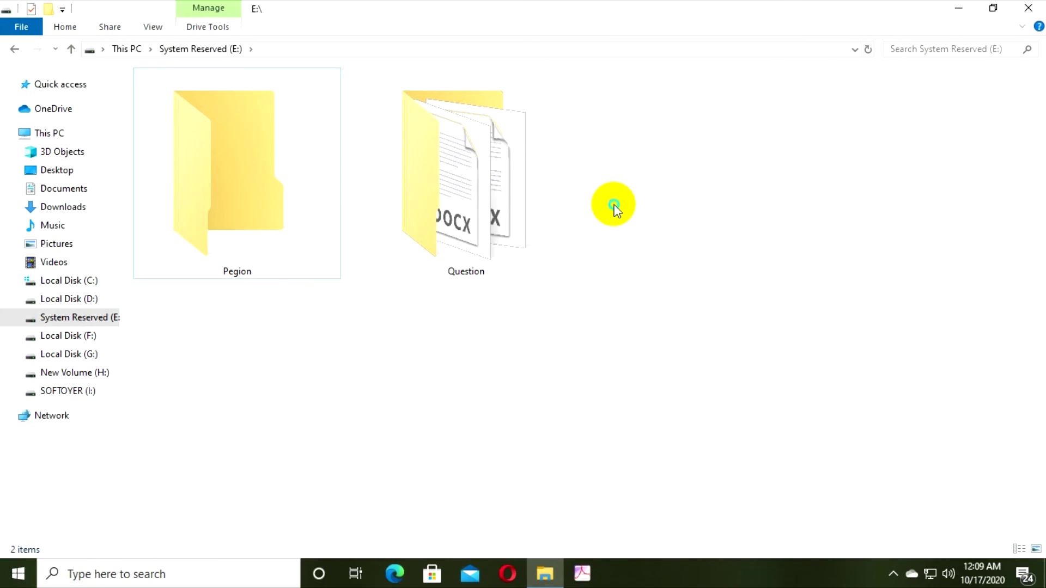
- Open the properties of the System Reserved (E:) drive, view its general details and close them without changes
right_click(611, 205)
left_click(657, 411)
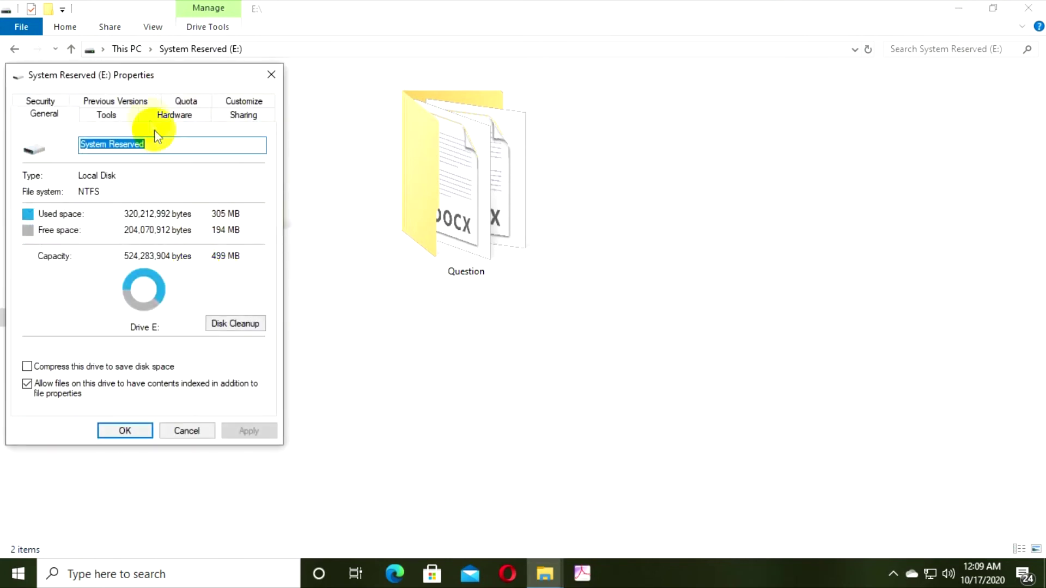
left_click_drag(182, 72, 454, 100)
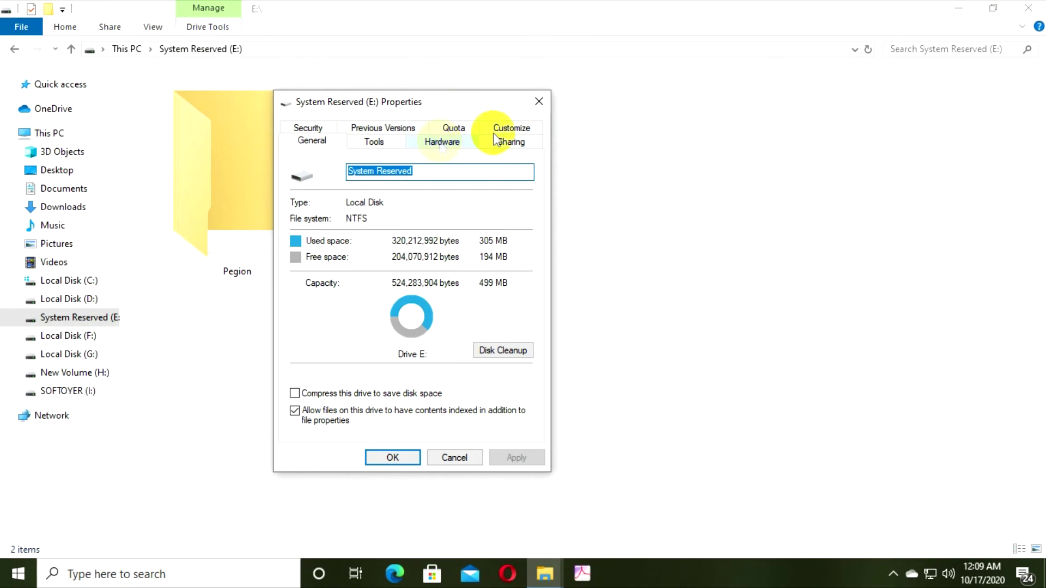
left_click(538, 99)
- Refresh the E drive's folder listing several times and check which folders it shows
right_click(599, 253)
left_click(645, 308)
right_click(633, 275)
left_click(659, 336)
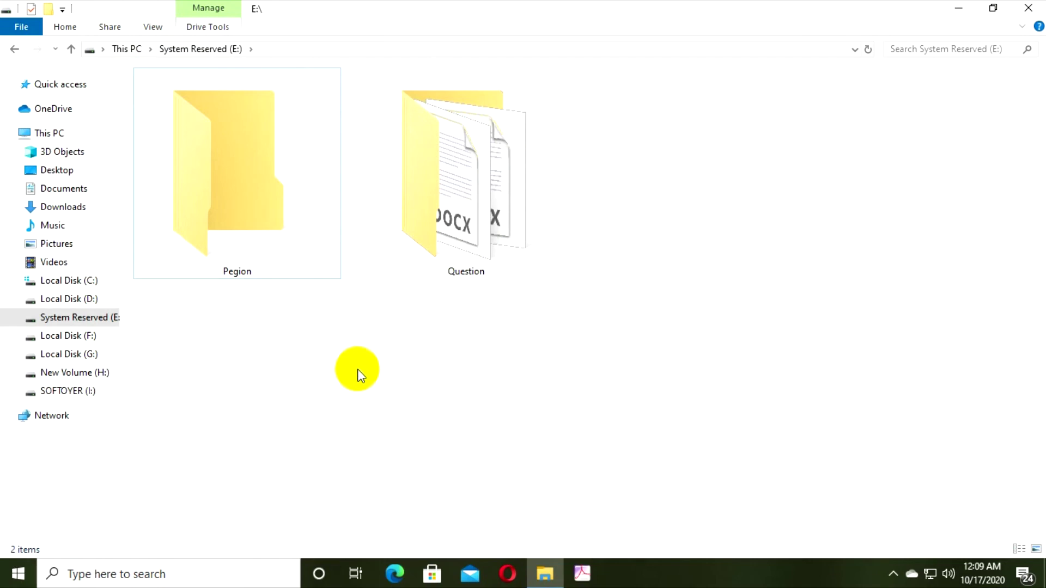
right_click(360, 336)
left_click(392, 395)
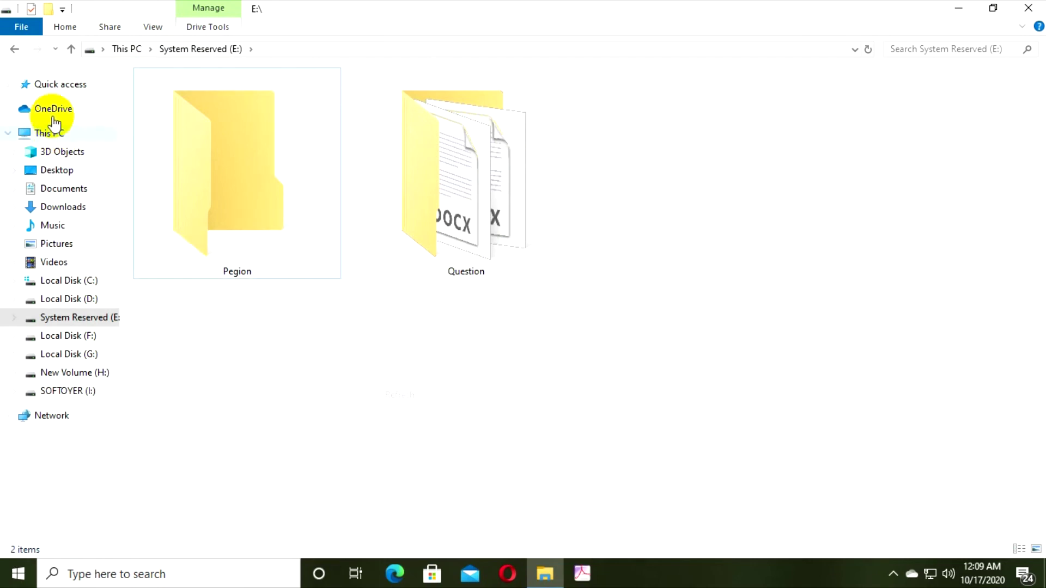
- Set Folder Options to "Show hidden files, folders, and drives" and save the change
left_click(152, 27)
left_click(740, 55)
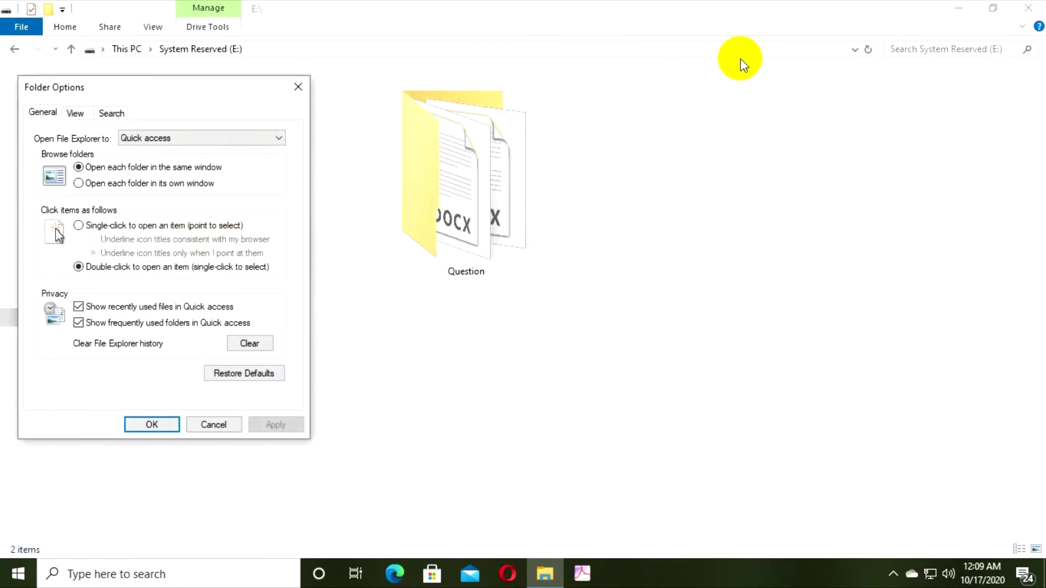
left_click(76, 114)
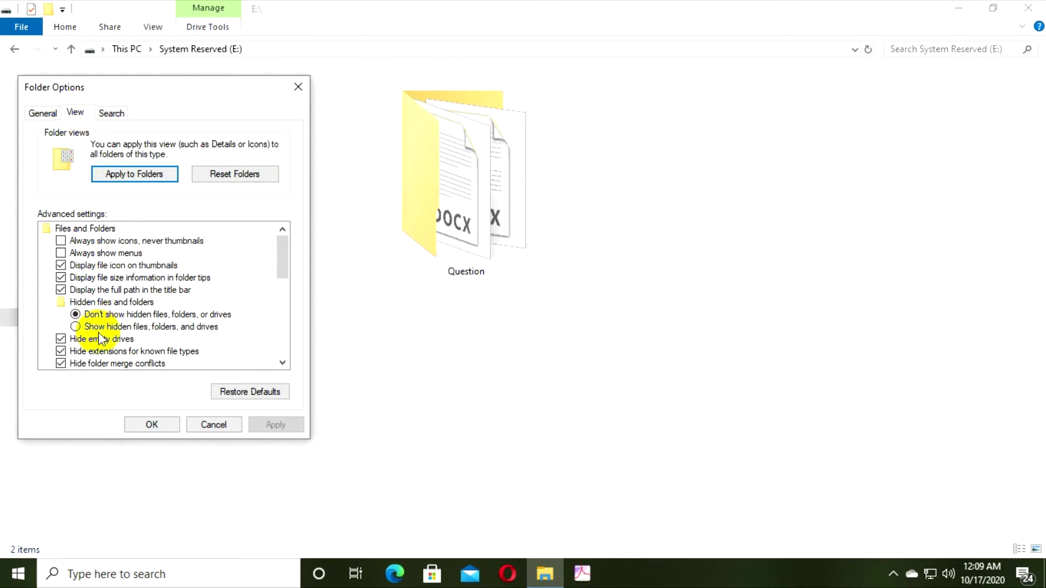
left_click(132, 329)
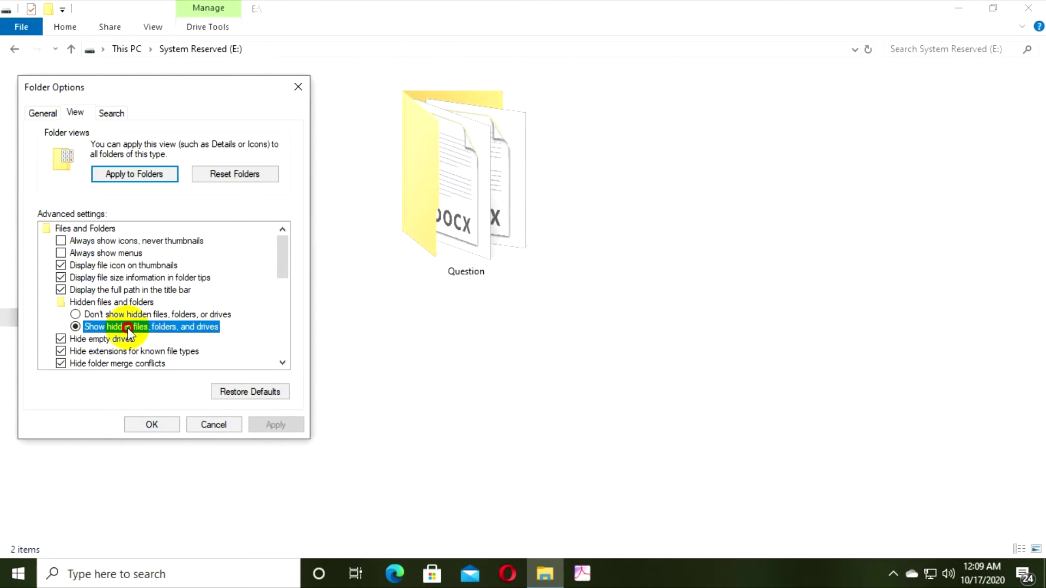
left_click(151, 423)
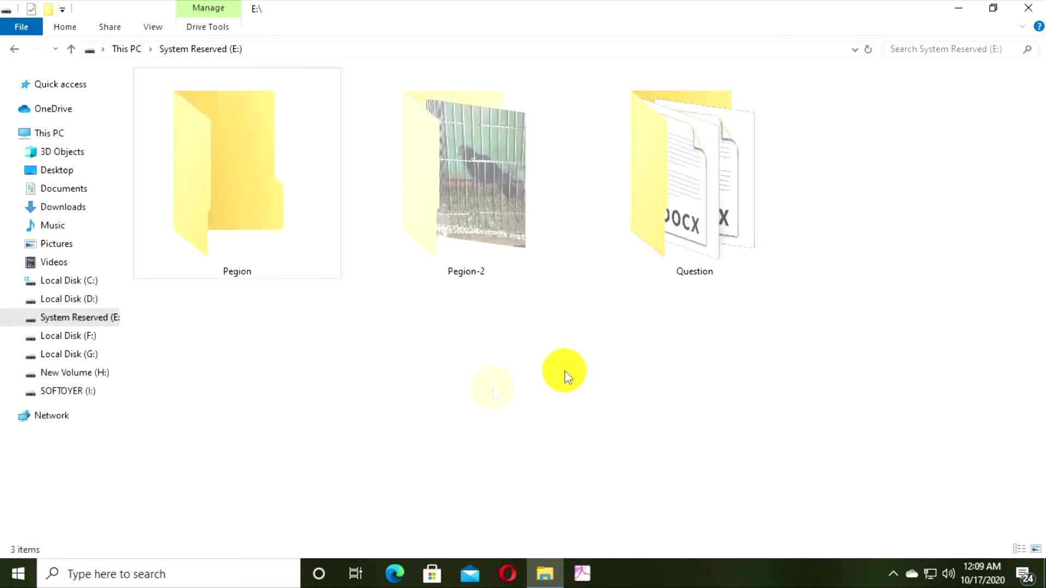
- Refresh the E drive and check how the hidden Pegion-2 folder is displayed
right_click(356, 389)
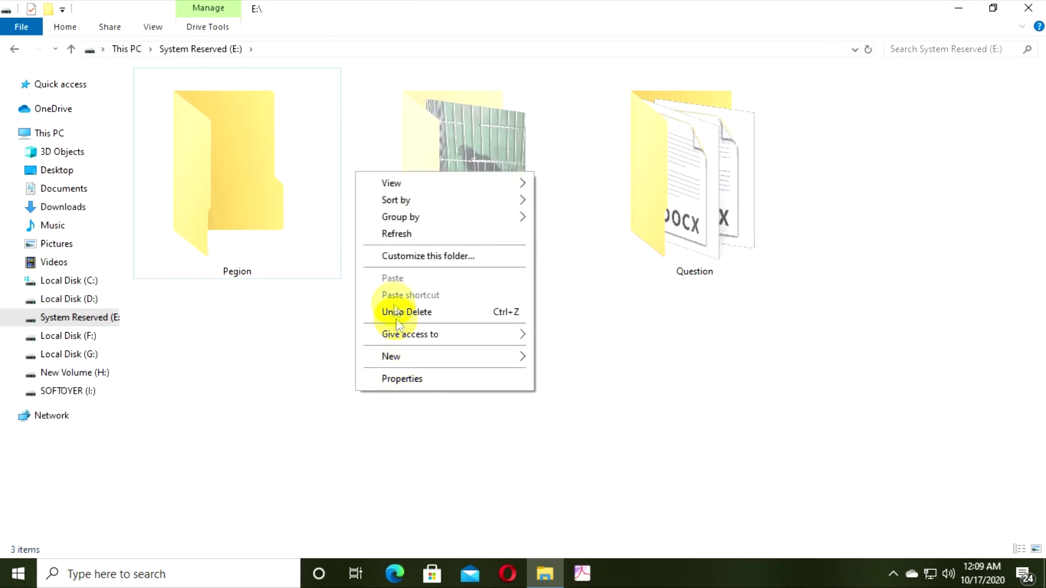
left_click(397, 234)
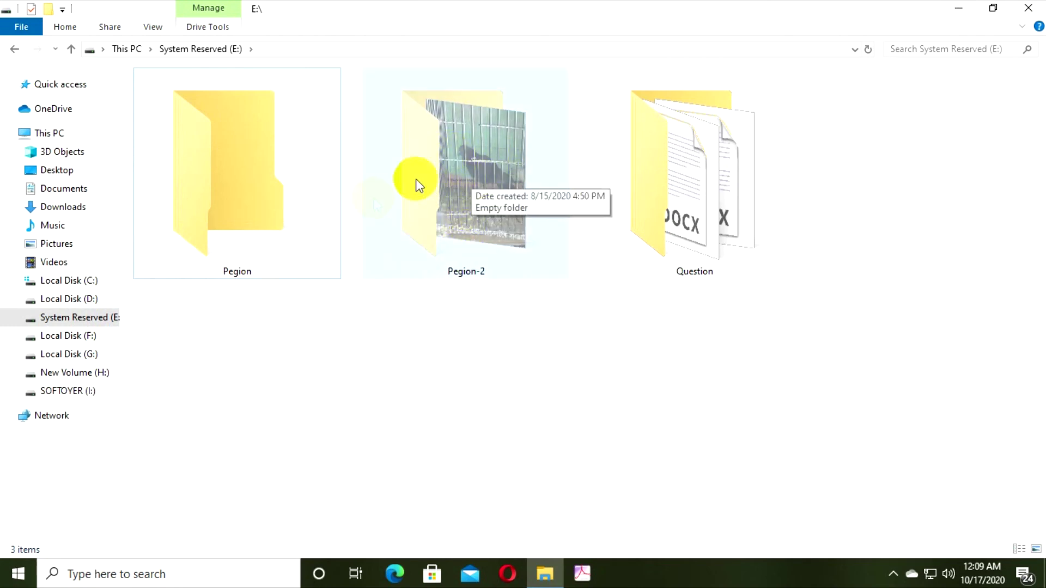
left_click(437, 163)
left_click(492, 387)
right_click(397, 376)
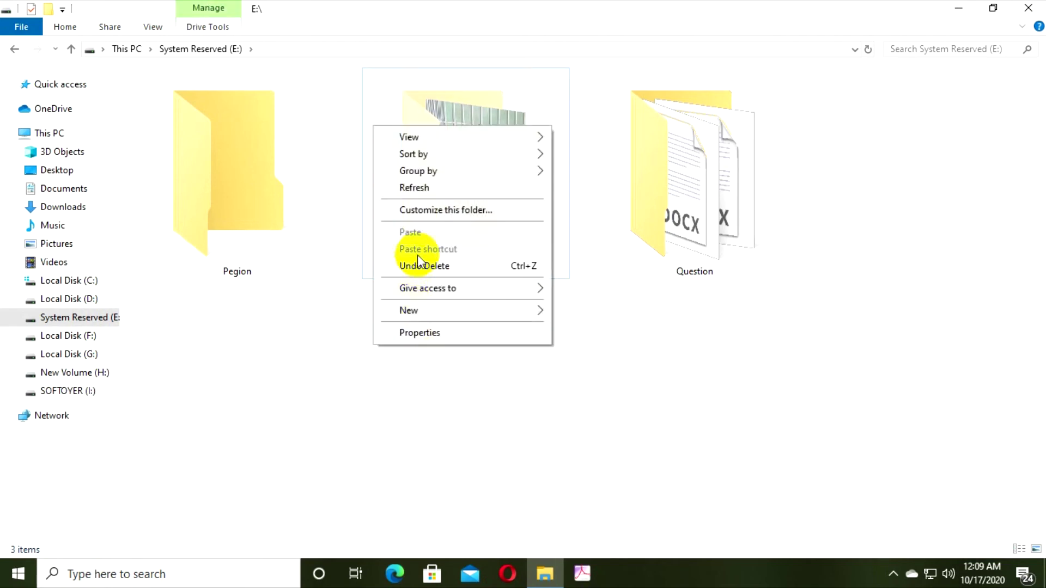
left_click(413, 187)
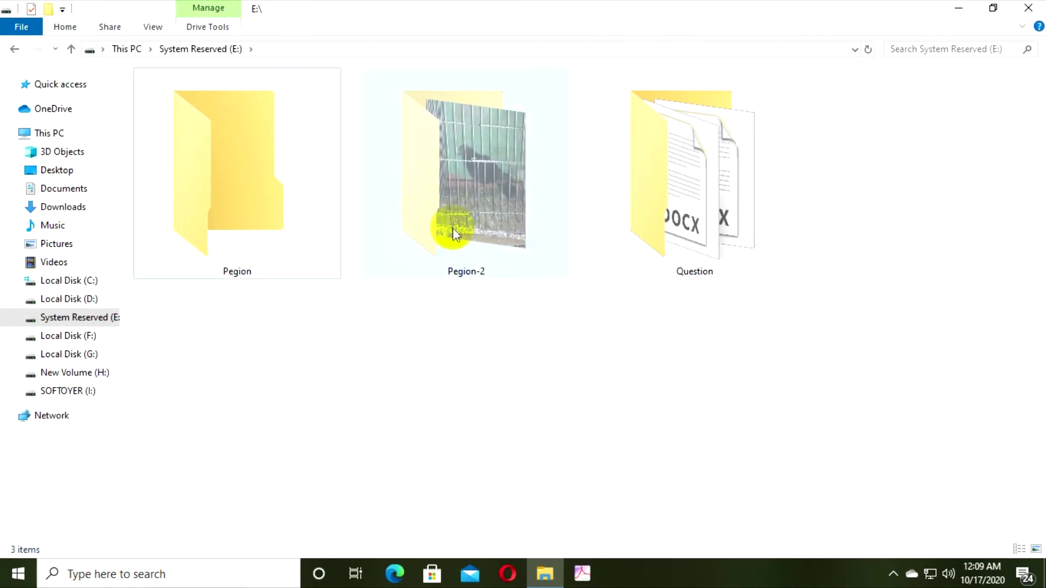
- Clear the Hidden attribute of the Pegion-2 folder, including its subfolders and files, and refresh the drive
left_click(430, 207)
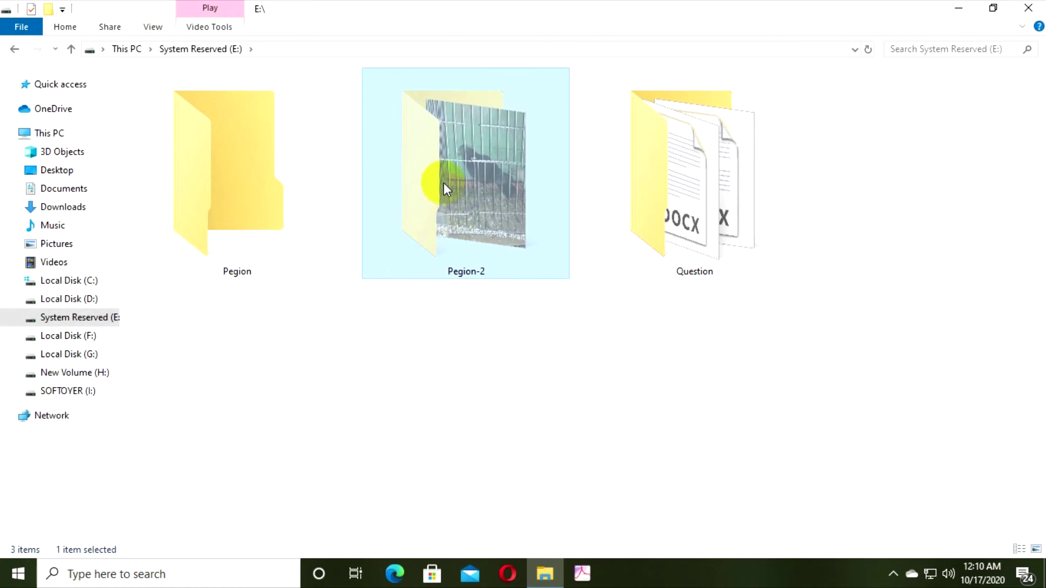
right_click(443, 182)
left_click(480, 547)
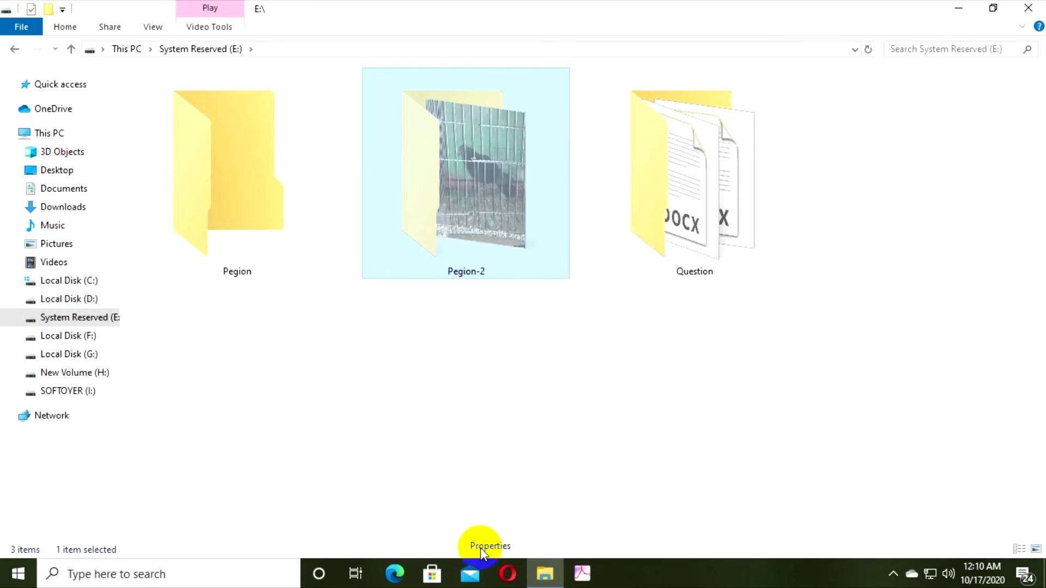
left_click_drag(542, 196, 410, 59)
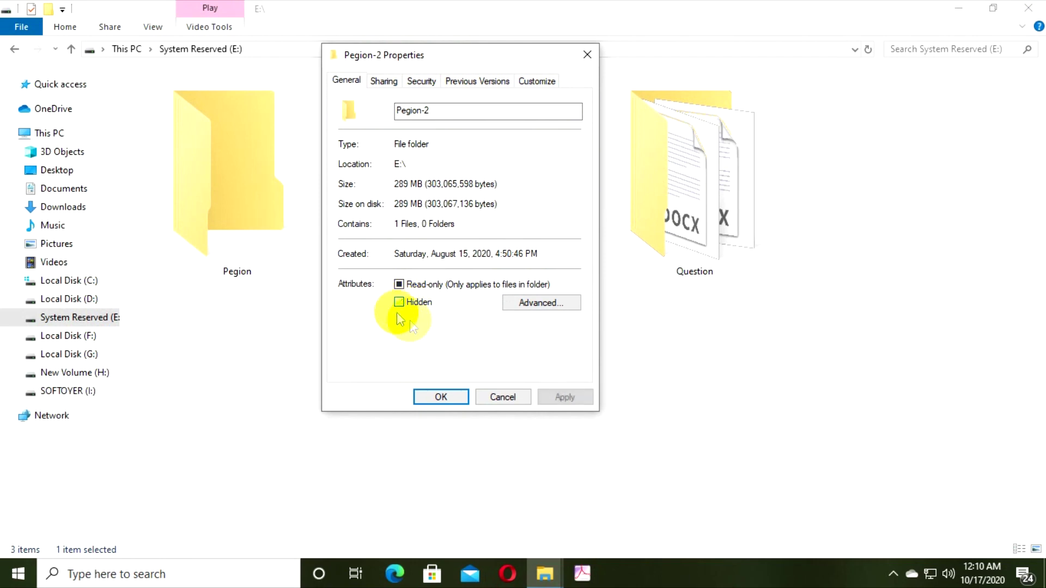
left_click(399, 303)
left_click(441, 398)
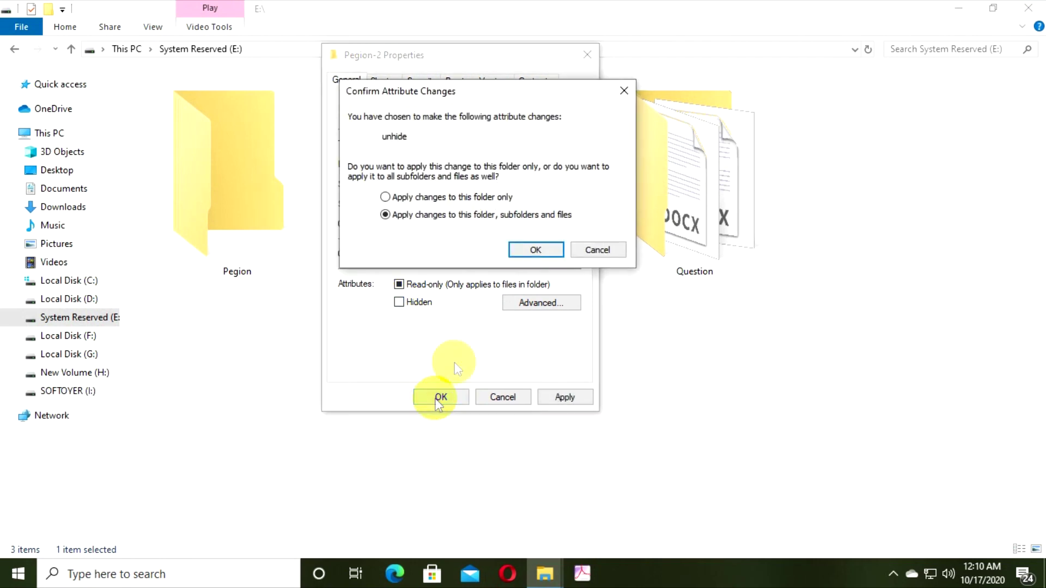
left_click(531, 248)
right_click(351, 382)
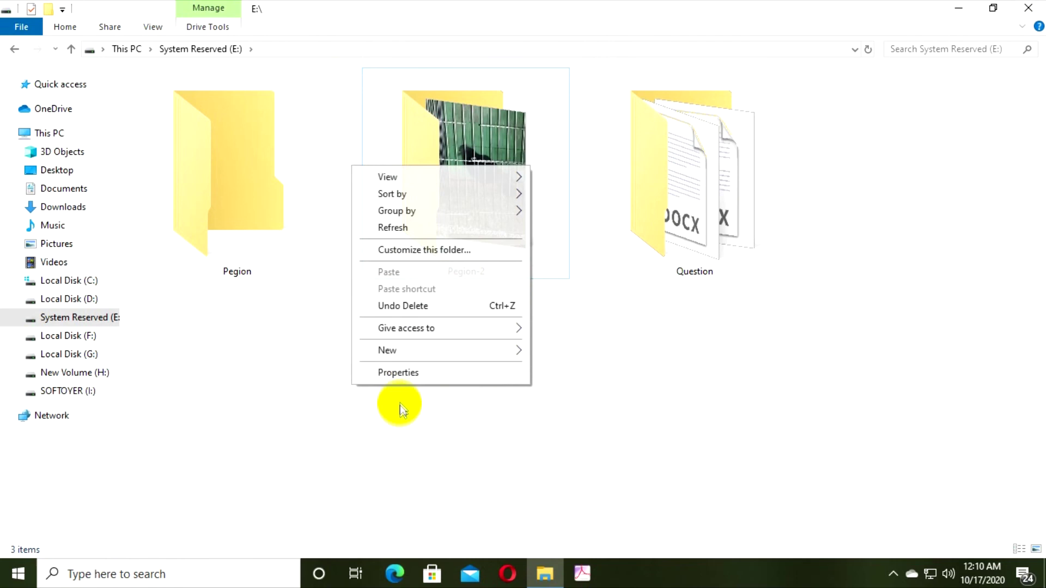
left_click(388, 227)
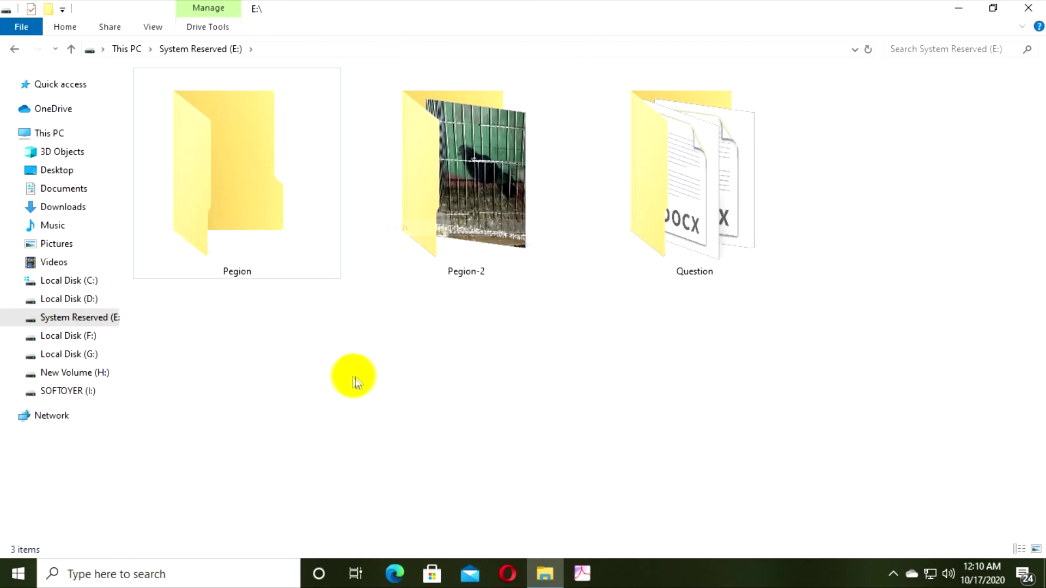
- Close the window and reopen the E drive through This PC to check that the Pegion-2 folder displays normally
left_click(1028, 7)
double_click(15, 29)
double_click(599, 205)
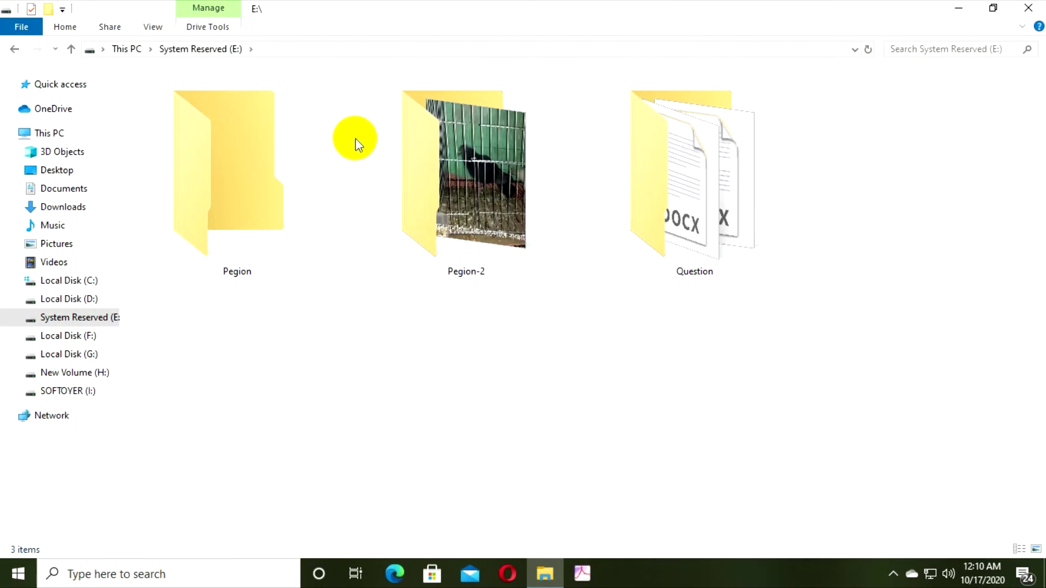
left_click_drag(341, 84, 592, 360)
left_click(537, 374)
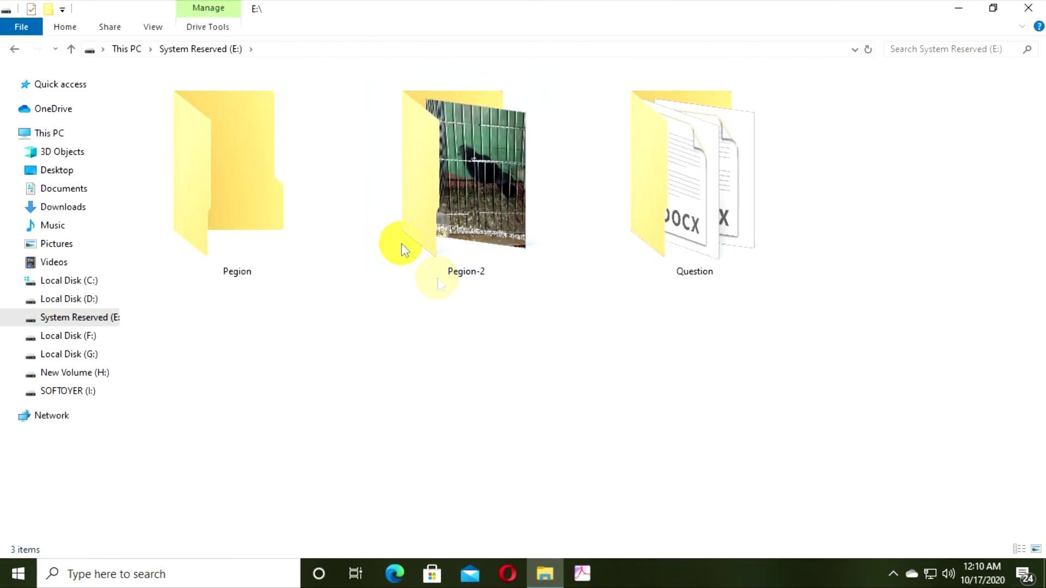
left_click_drag(348, 80, 567, 305)
left_click(477, 340)
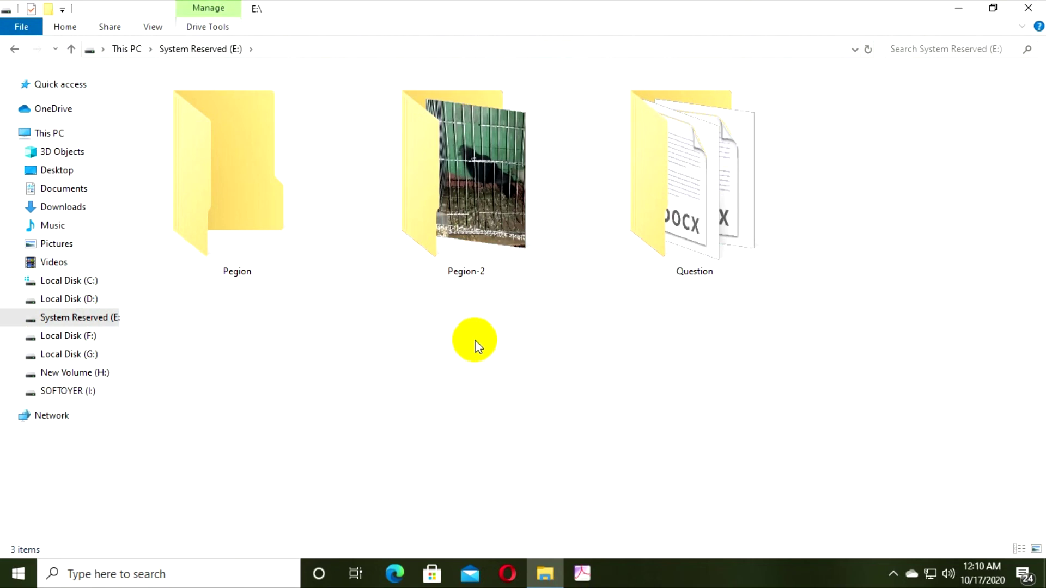